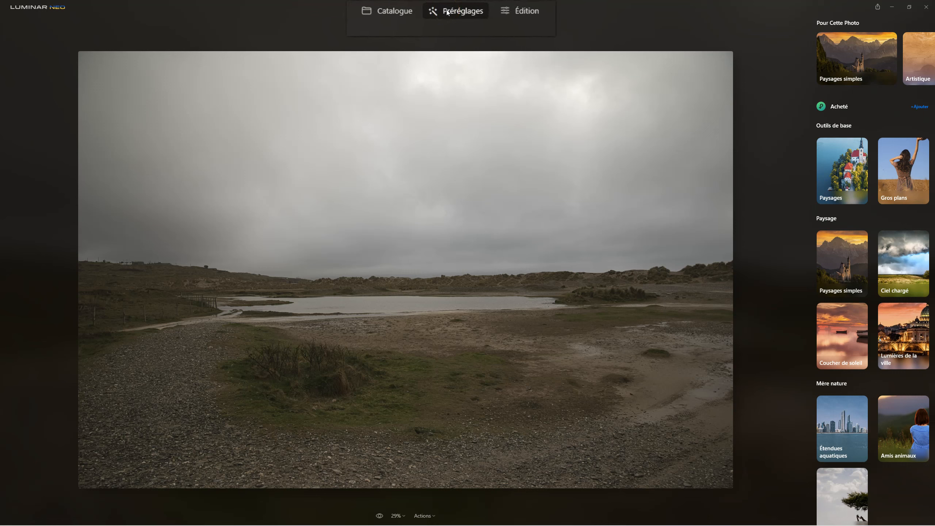
left_click(523, 11)
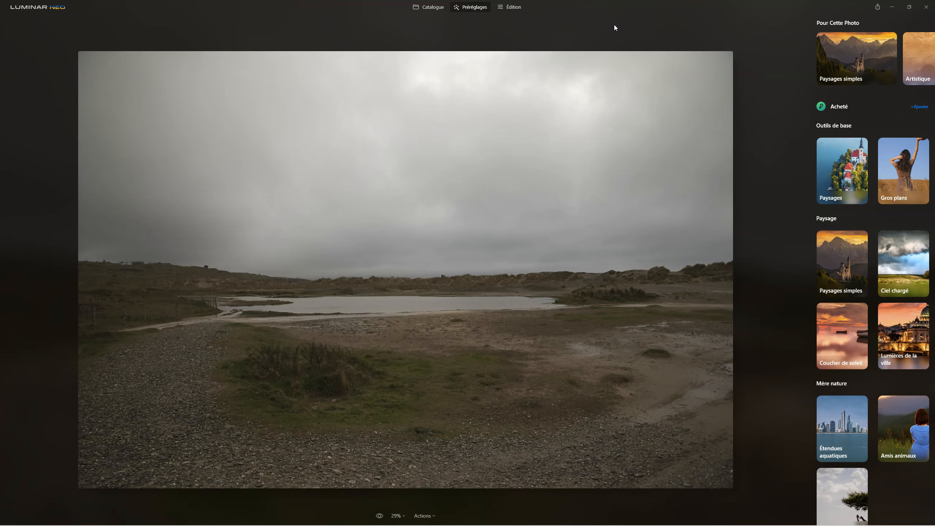
key("d")
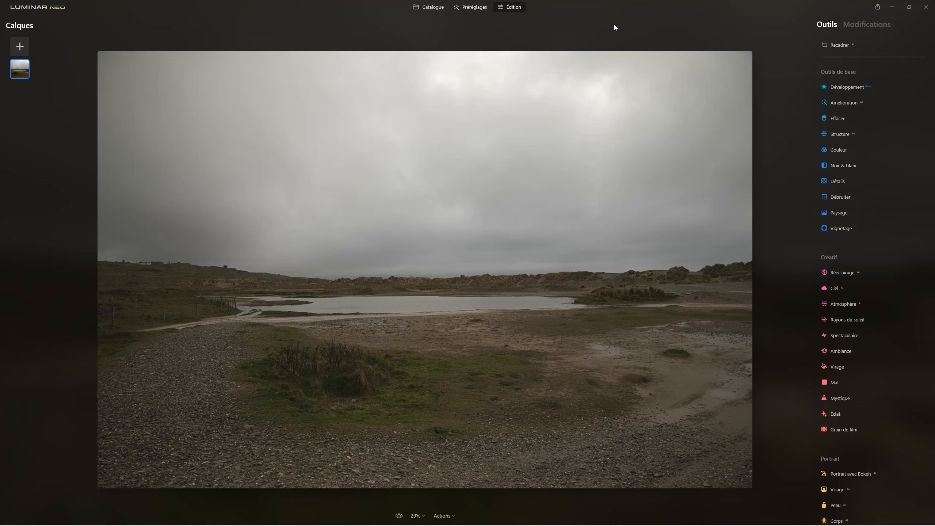
key("p")
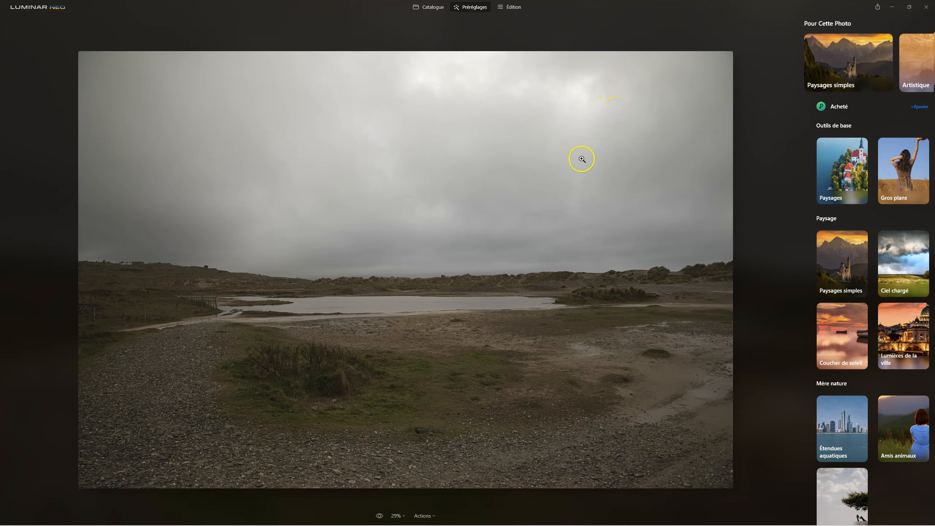
Step: Apply the Ruisseau de forêt preset from the suggested Paysages simples collection to the photo
mouse_move(810, 74)
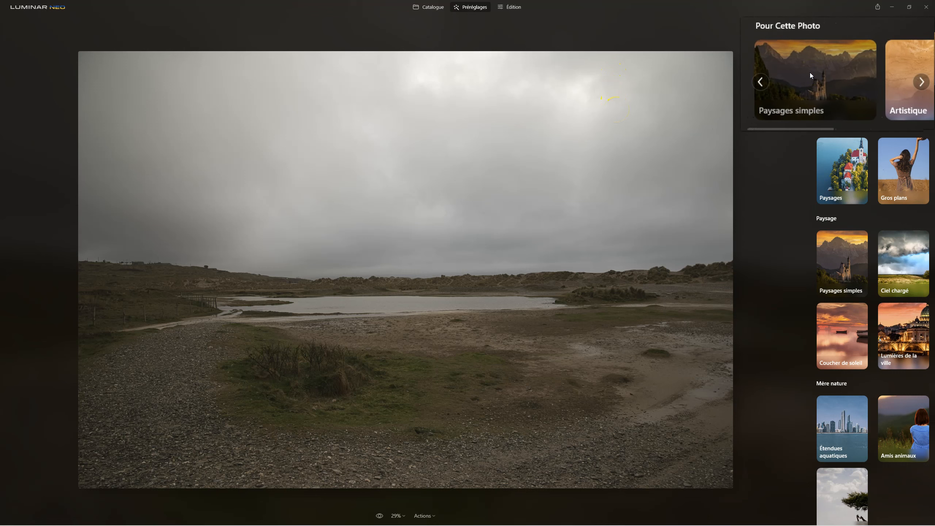
scroll(810, 73, "down", 3)
scroll(809, 72, "up", 3)
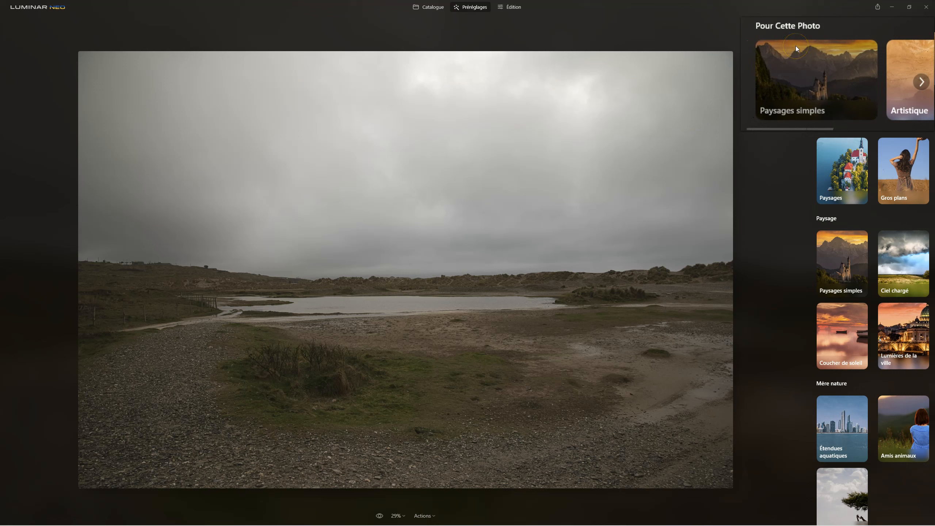
left_click(852, 55)
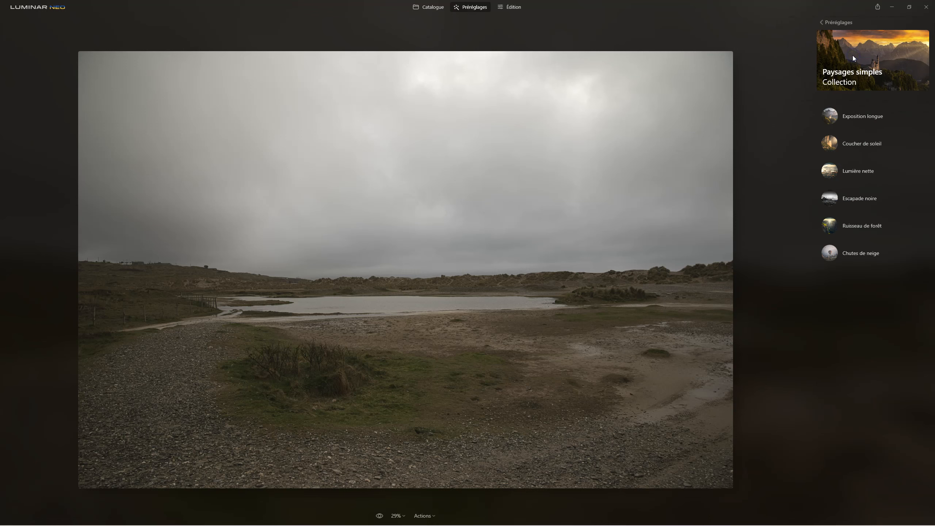
left_click(768, 334)
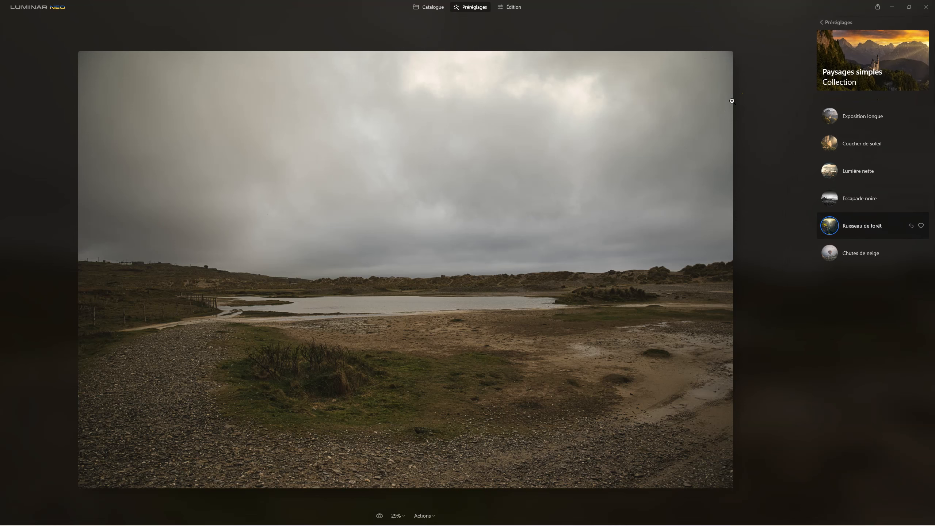
Step: In the preset's Développement edit, enable automatic distortion corrections, chromatic aberration correction and Bichromie automatique, and return to the Vignetage edit
key("d")
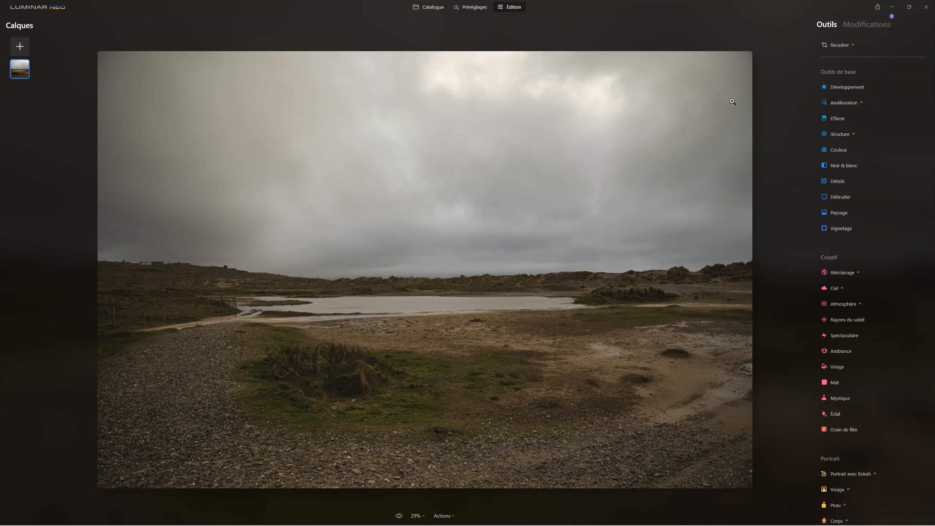
left_click(878, 23)
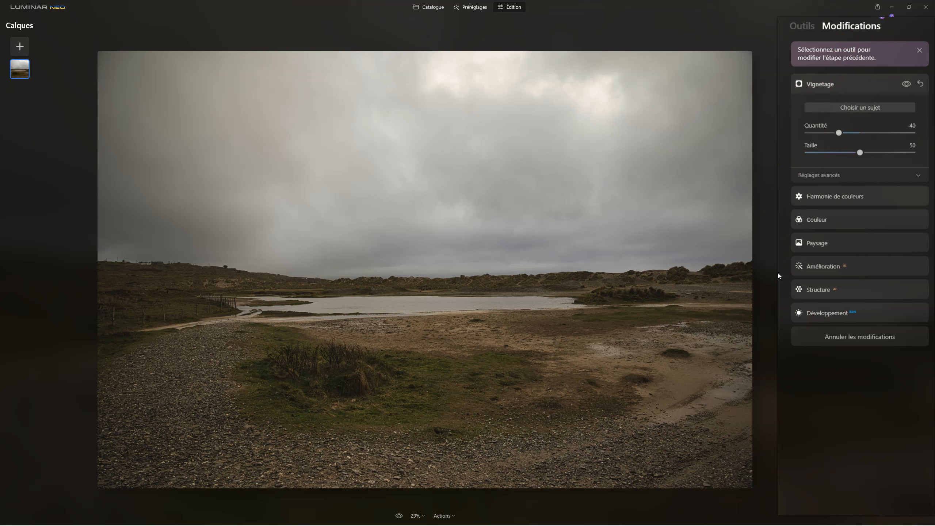
left_click(835, 312)
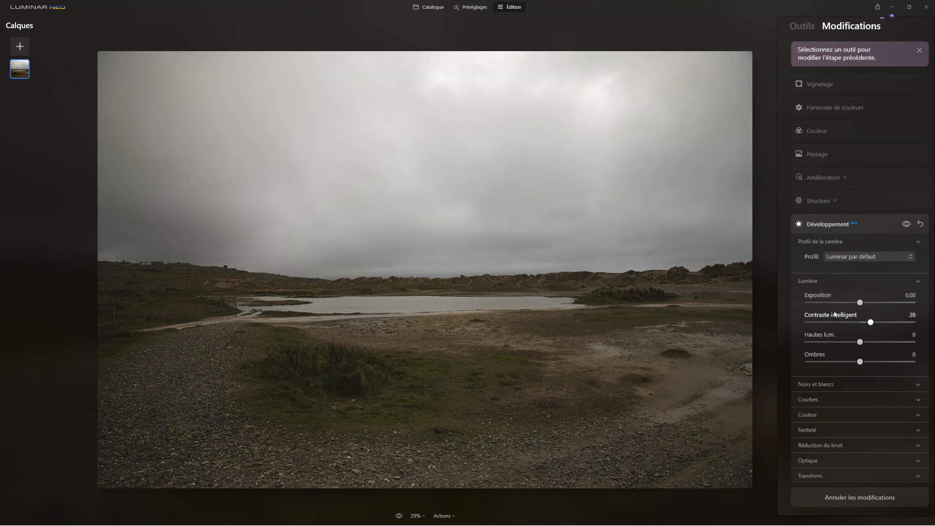
left_click(812, 459)
left_click(824, 477)
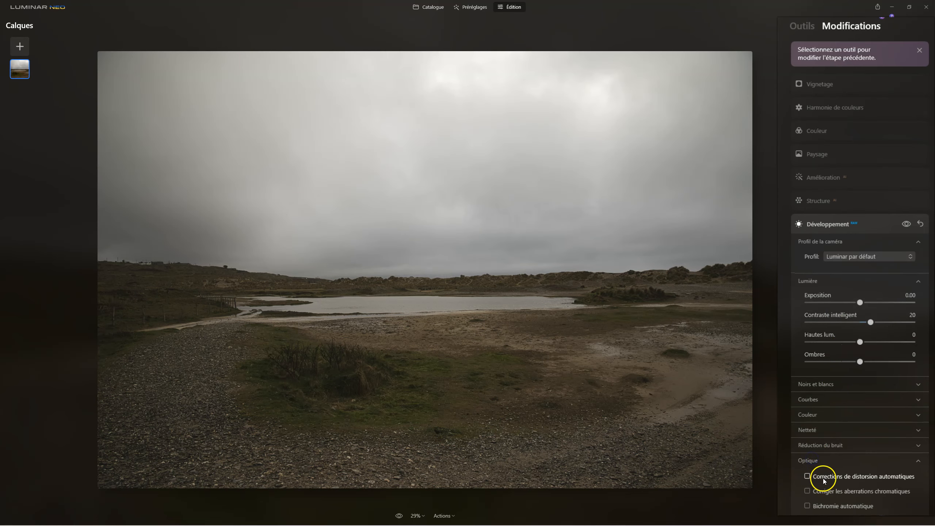
left_click(824, 490)
left_click(819, 507)
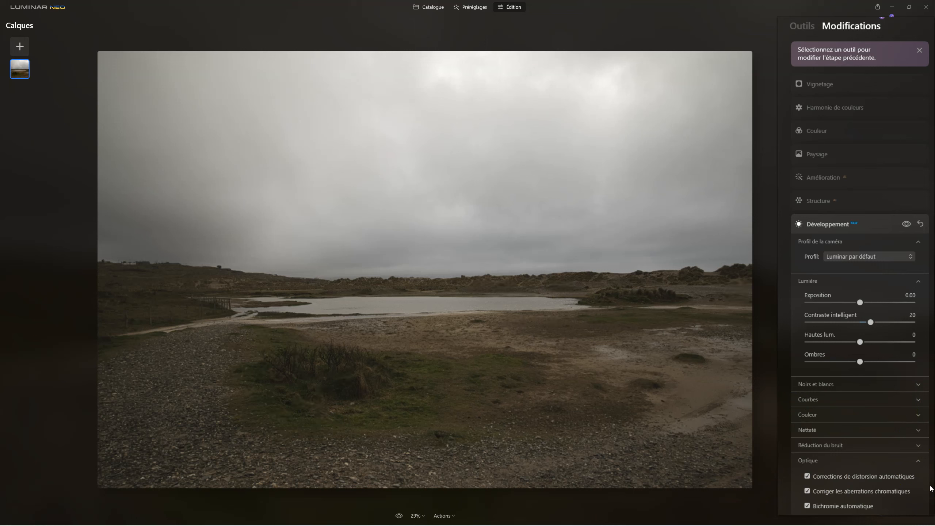
left_click(840, 90)
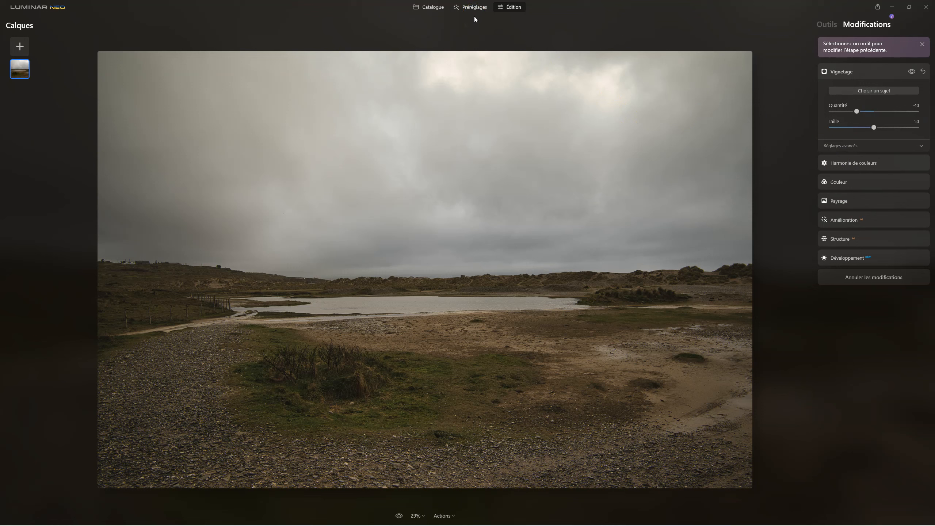
Step: Restore the photo to its original version, discarding all applied edits
left_click(451, 515)
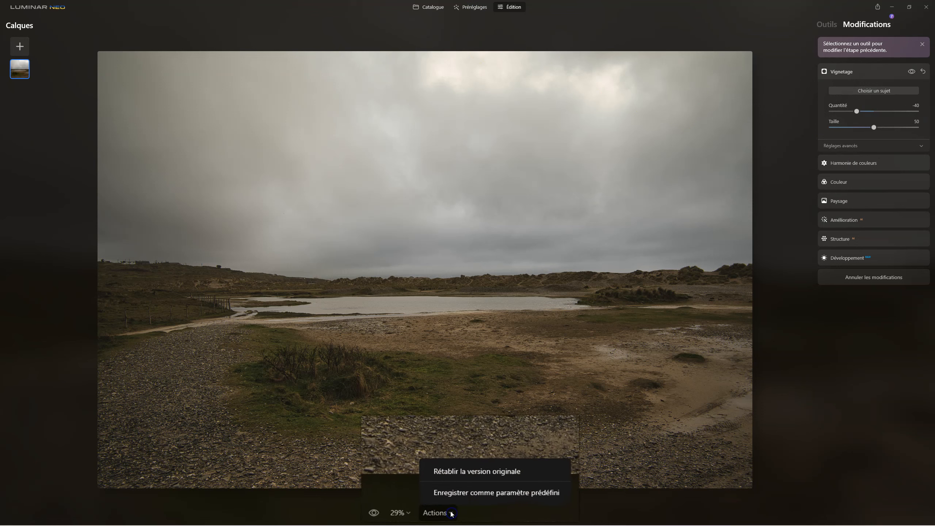
left_click(456, 496)
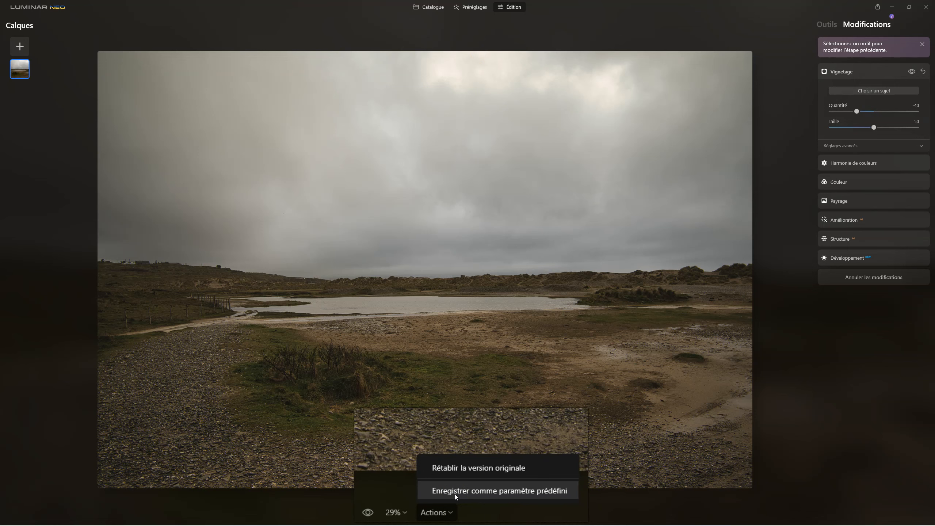
left_click(465, 487)
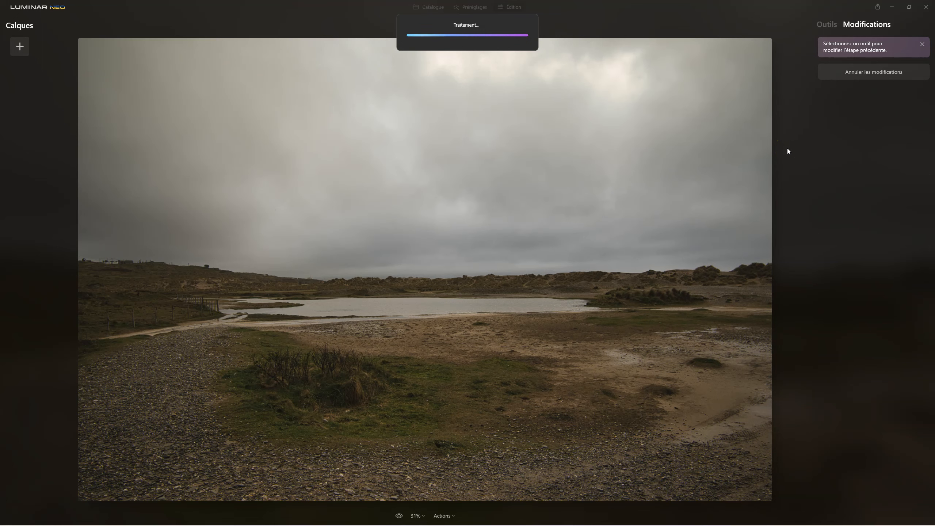
left_click(862, 3)
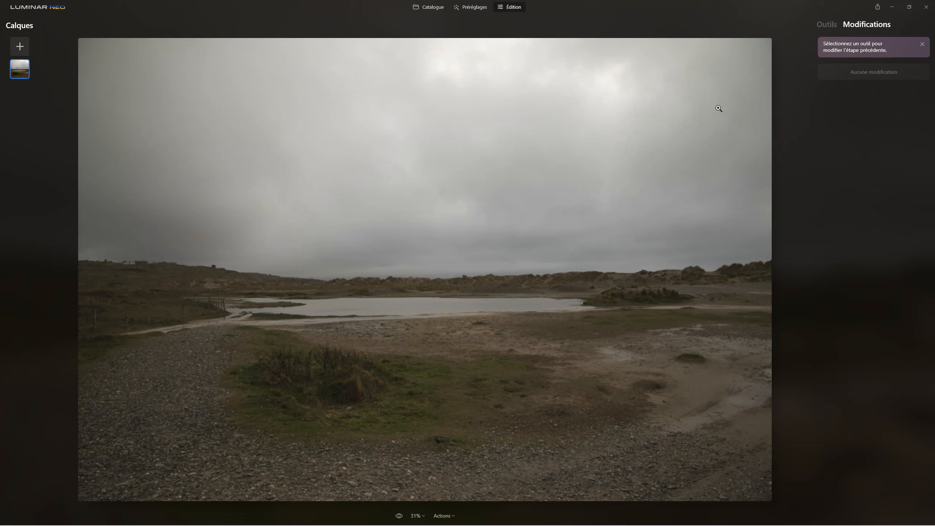
Step: Enable automatic distortion corrections in the optics settings of the Développement tool
left_click(828, 24)
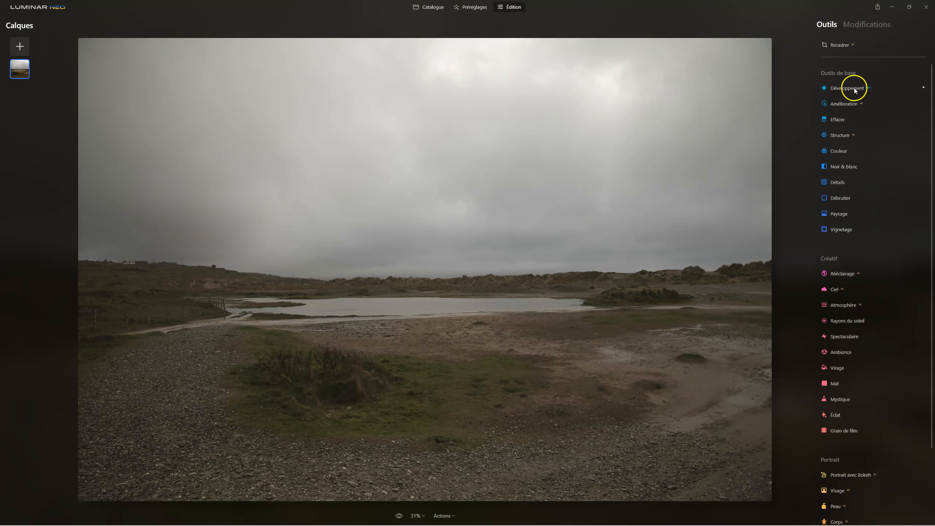
left_click(848, 89)
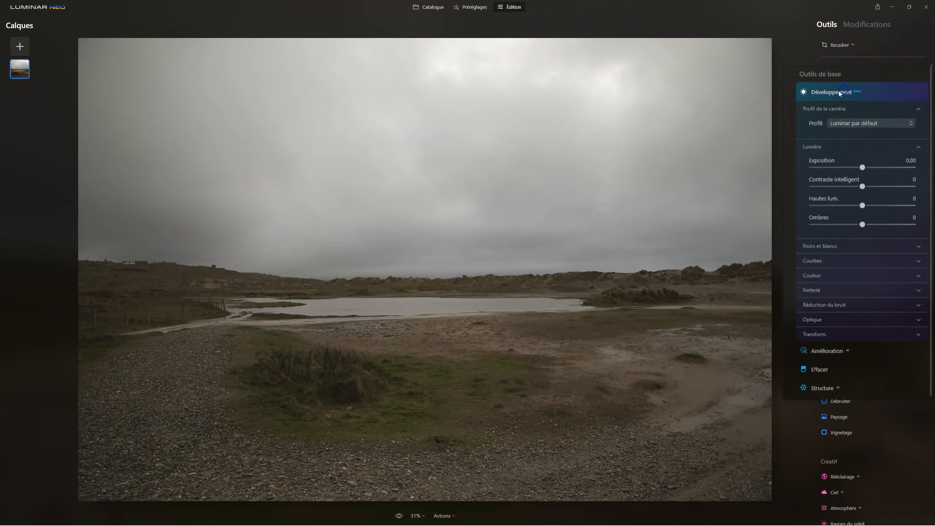
left_click(812, 321)
left_click(820, 343)
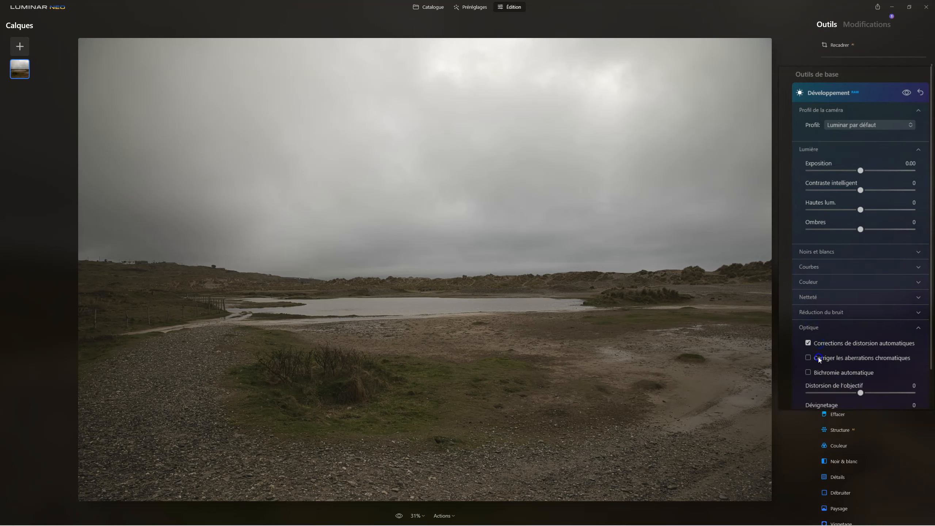
left_click(815, 327)
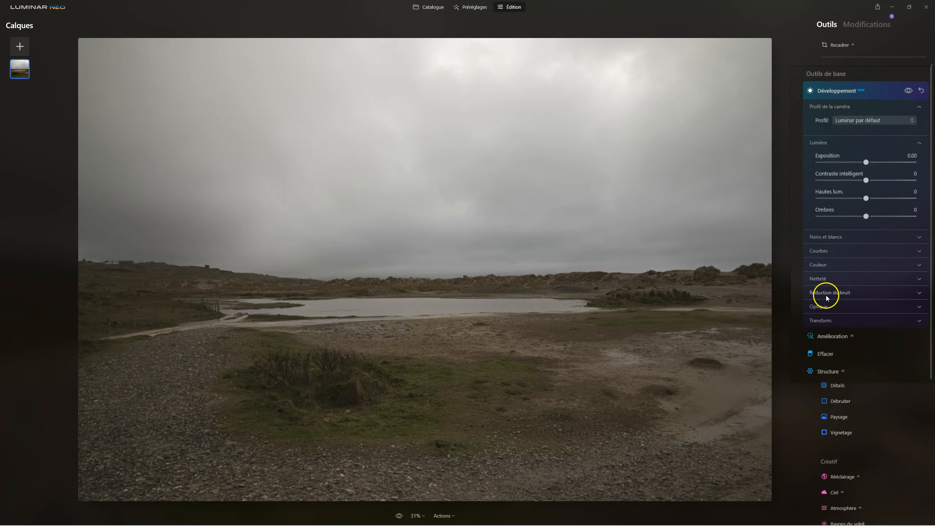
left_click(850, 92)
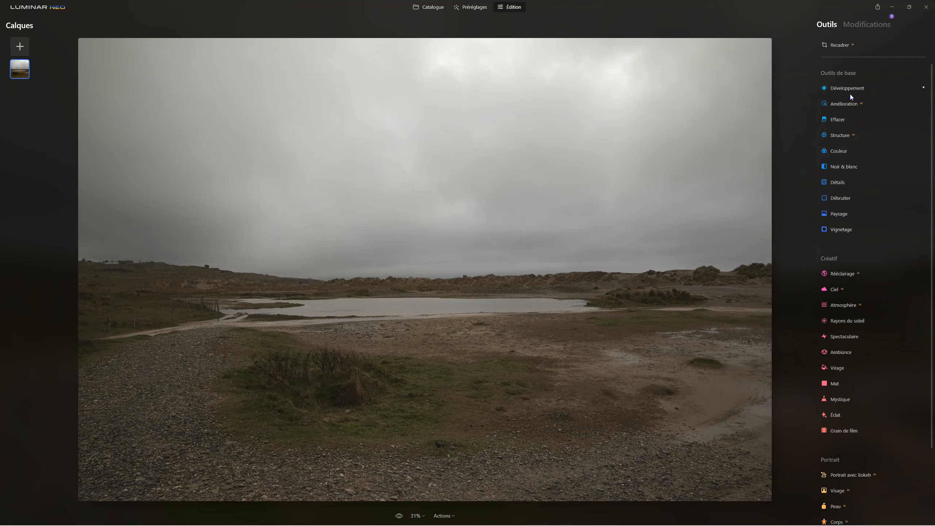
Step: In the Amélioration tool, set Accent to 57 and raise Embellisseur de Ciel close to its maximum
left_click(841, 107)
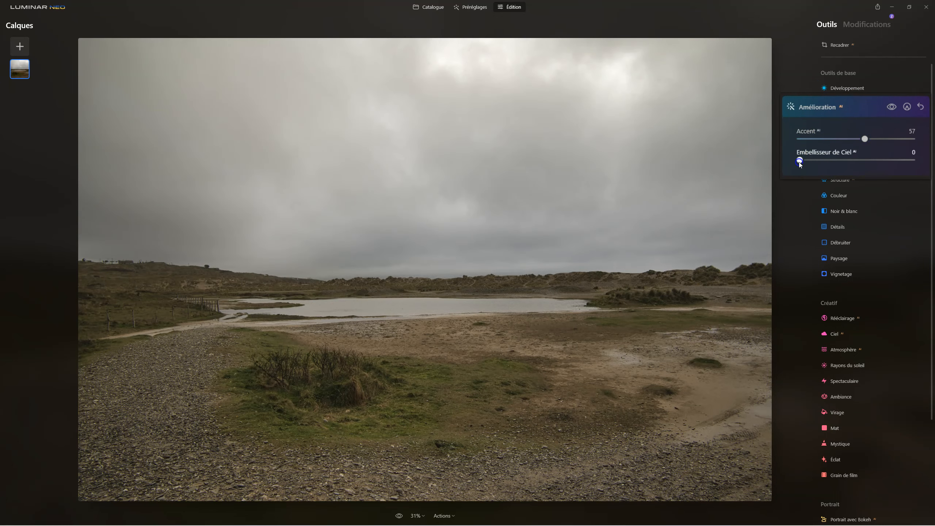
left_click_drag(799, 160, 904, 159)
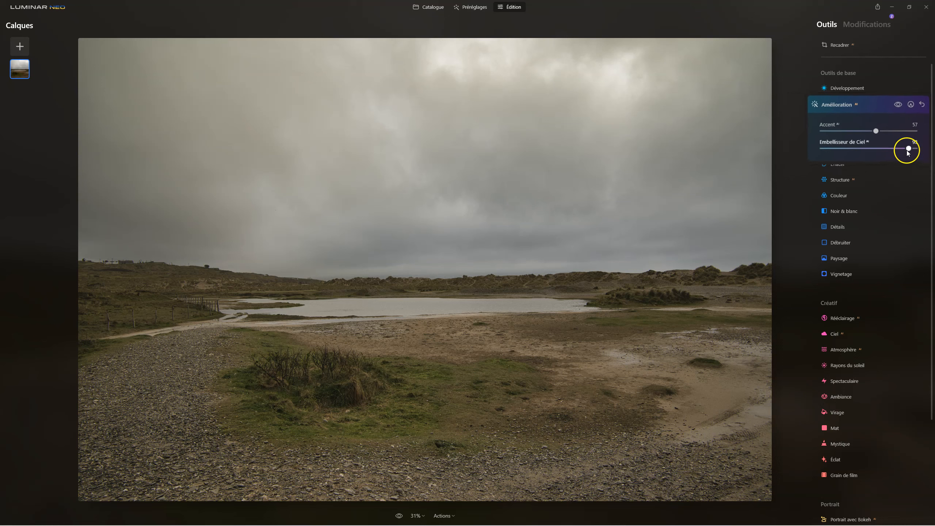
left_click(842, 106)
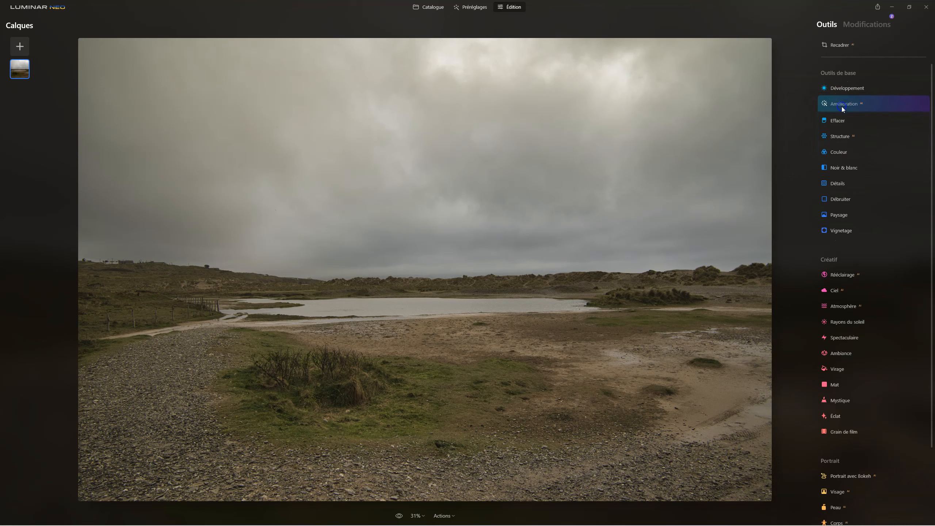
Step: In the Structure tool, set Quantité to 38 and Renforcer to 10
left_click(841, 136)
left_click_drag(859, 168, 879, 169)
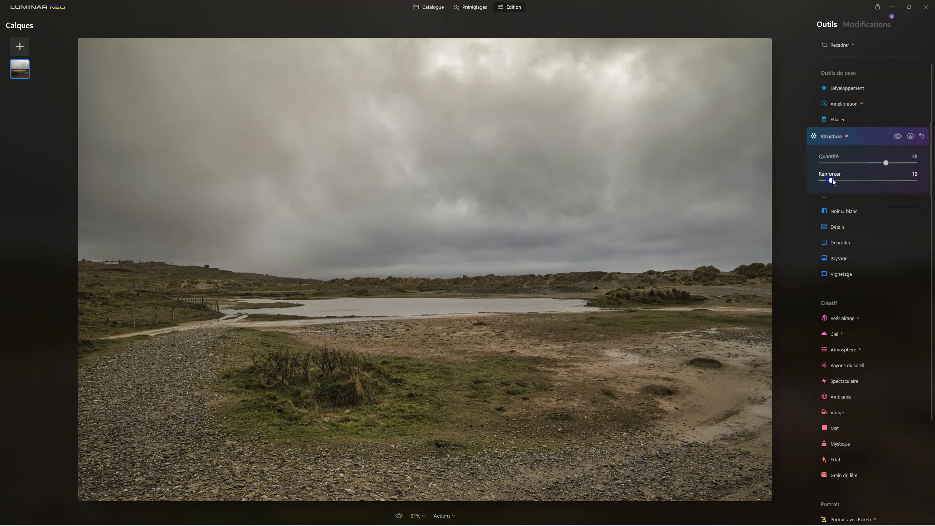
left_click(842, 137)
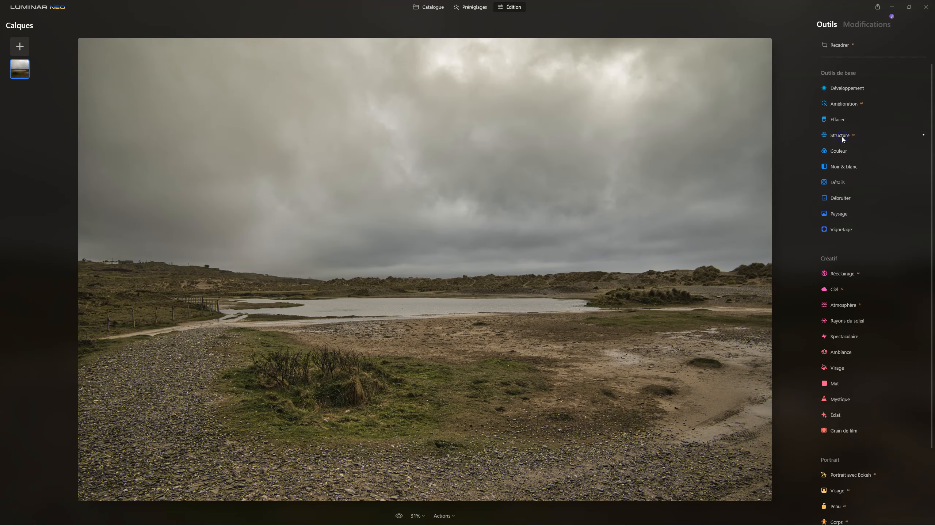
Step: Add an Éclat effect of type Flou artistique at 52 and paint its mask over the sky with a size 304 brush
left_click(830, 420)
left_click_drag(796, 436, 861, 438)
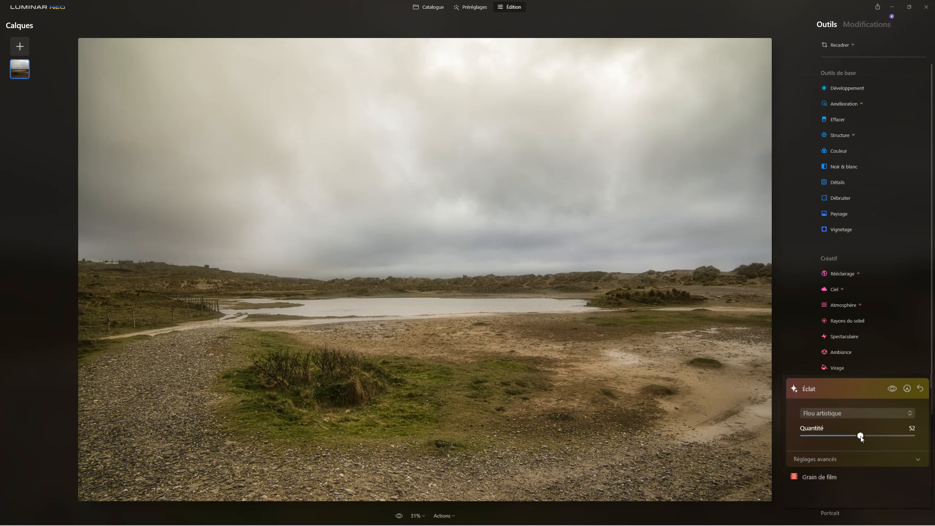
left_click(907, 388)
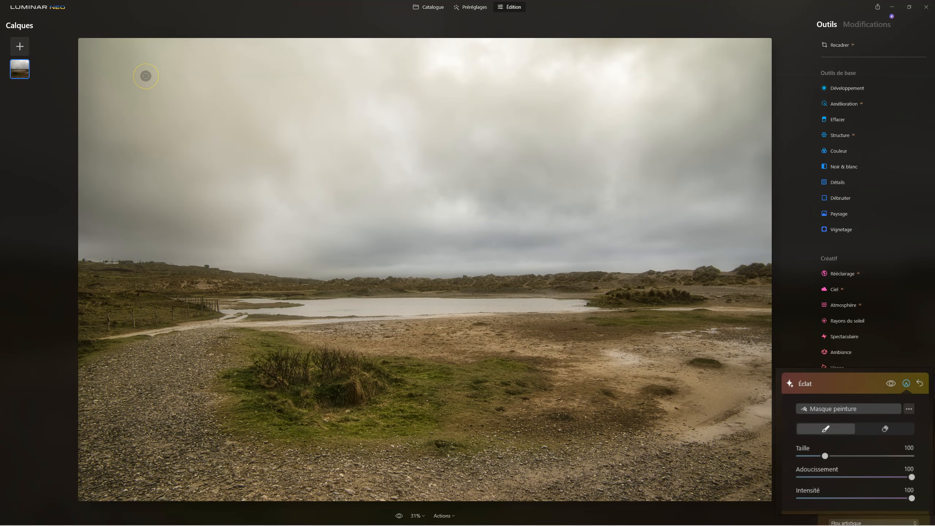
scroll(146, 76, "up", 4)
scroll(126, 73, "up", 9)
mouse_move(112, 77)
left_mouse_down()
mouse_move(77, 52)
mouse_move(571, 62)
mouse_move(482, 62)
mouse_move(733, 50)
mouse_move(566, 162)
left_mouse_up()
mouse_move(115, 173)
left_mouse_down()
mouse_move(272, 203)
mouse_move(576, 207)
mouse_move(426, 212)
mouse_move(747, 177)
mouse_move(785, 129)
mouse_move(744, 206)
mouse_move(469, 191)
mouse_move(90, 198)
mouse_move(728, 206)
left_mouse_up()
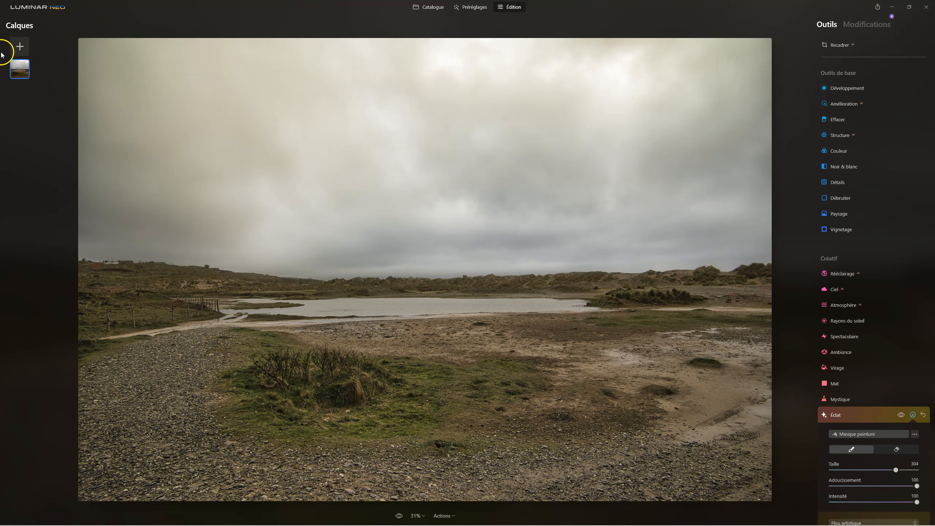
Step: Add a light leak image from the full Fuites lumineuses collection as a new layer over the photo
left_click(16, 45)
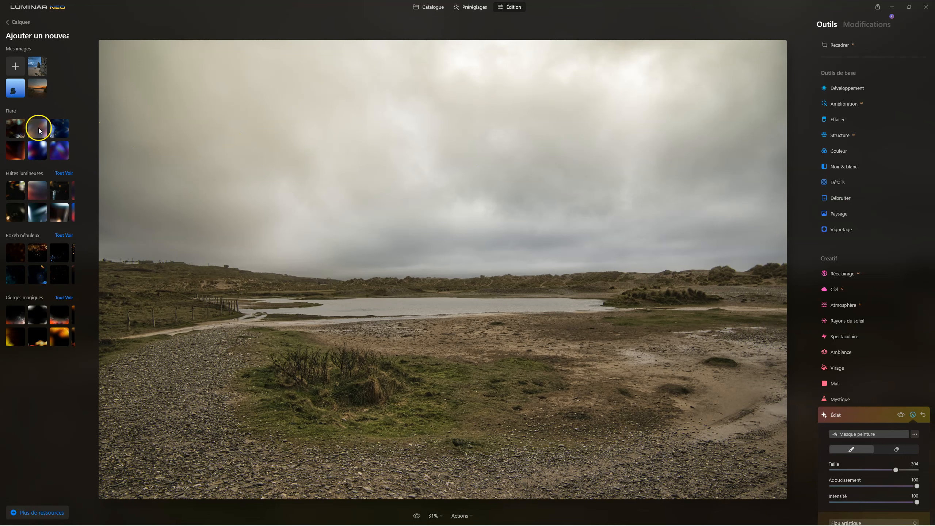
left_click(64, 173)
left_click(93, 146)
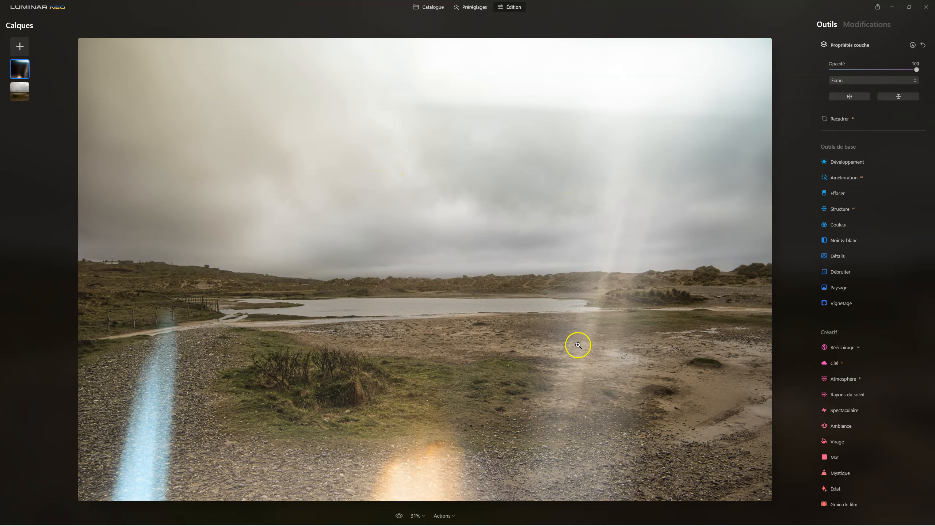
Step: Save the current edits as a custom preset and name it with the author's first name followed by 01
left_click(451, 515)
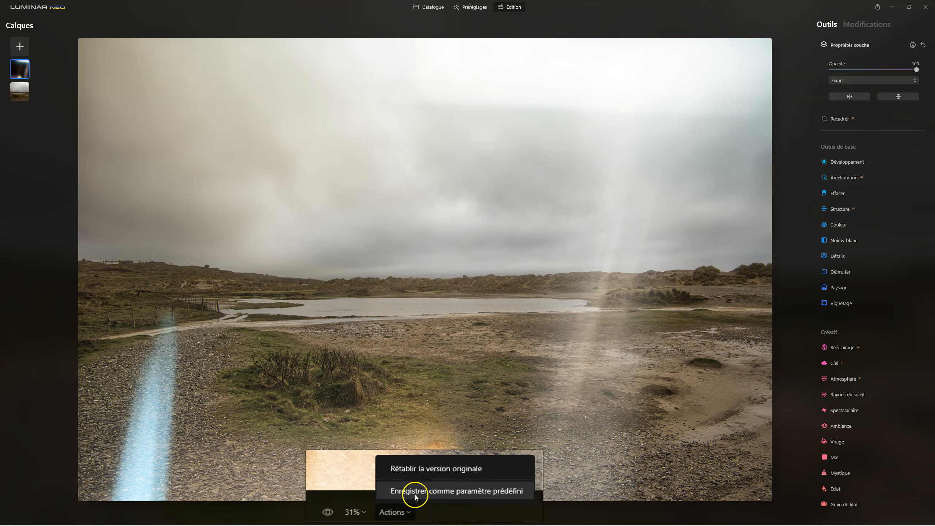
left_click(413, 493)
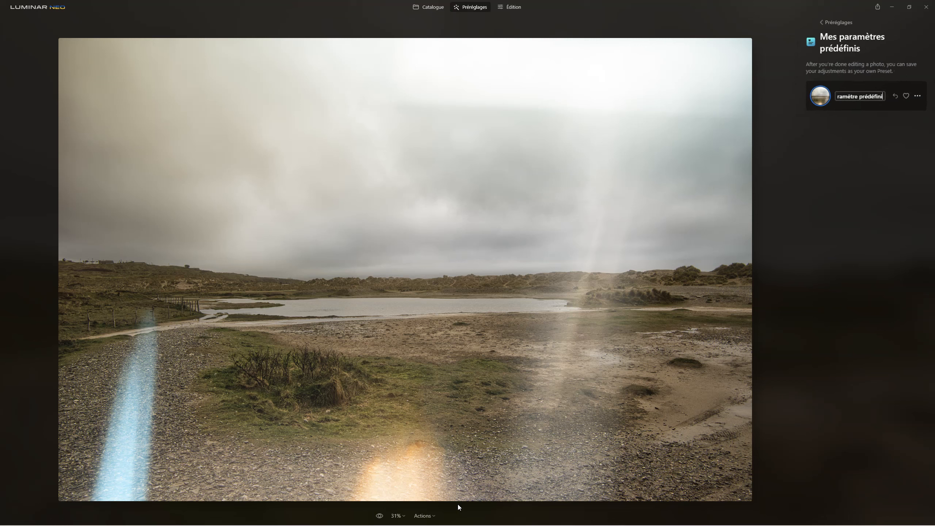
key("BackSpace")
key("BackSpace")
key("BackSpace")
key("BackSpace")
key("BackSpace")
key("BackSpace")
key("BackSpace")
key("BackSpace")
key("BackSpace")
key("BackSpace")
key("BackSpace")
key("BackSpace")
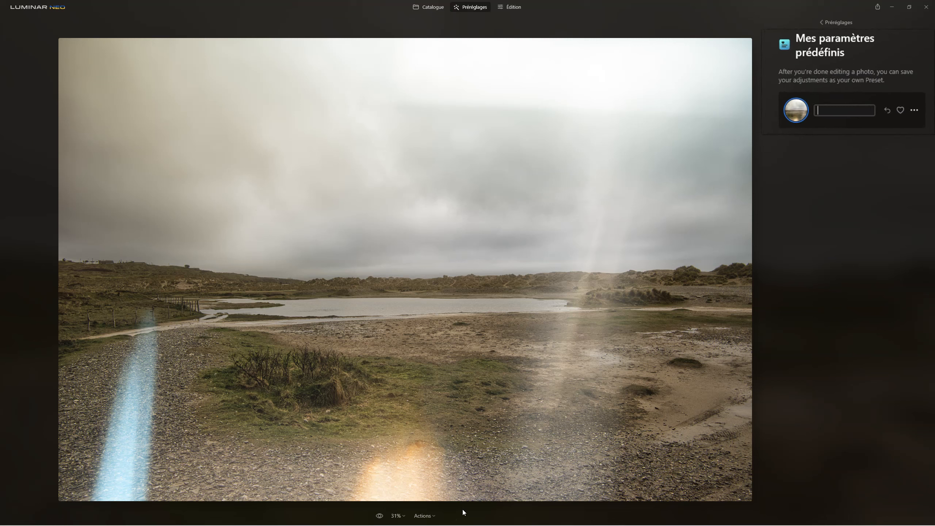
type("Eddy")
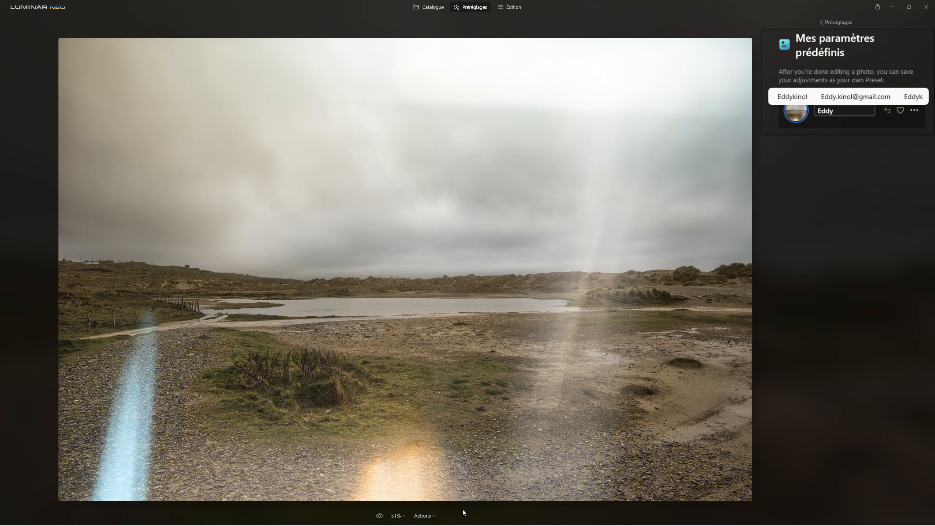
type("01")
key("Return")
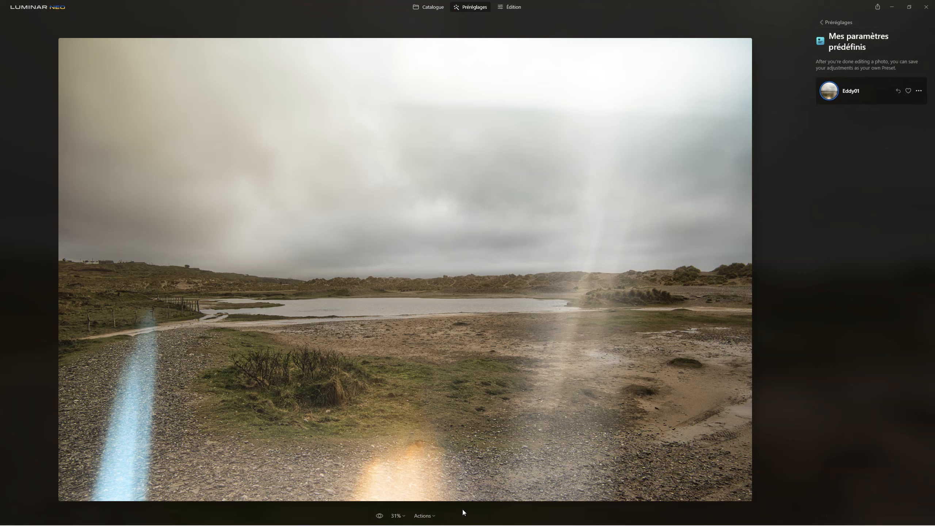
Step: Return from the Paysages simples collection to Mes paramètres prédéfinis and apply the saved custom preset to the photo
left_click(920, 89)
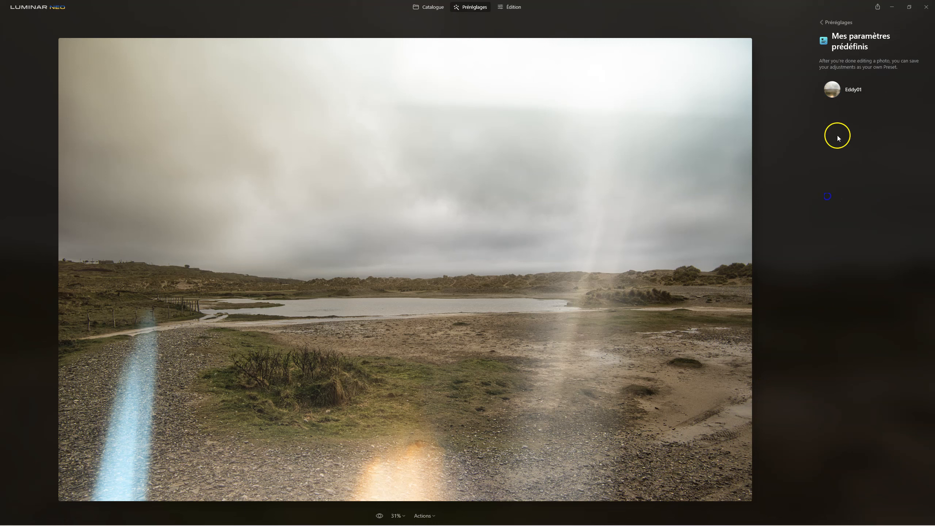
left_click(826, 22)
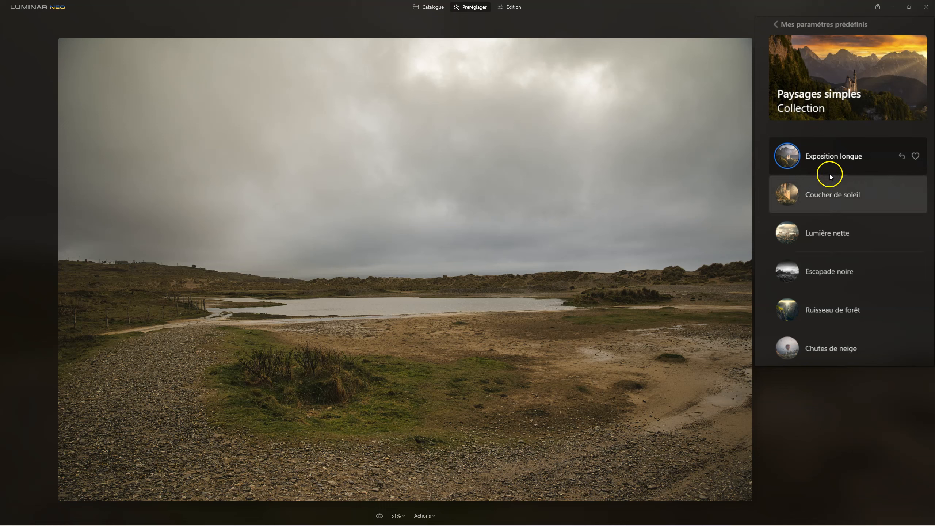
left_click(832, 24)
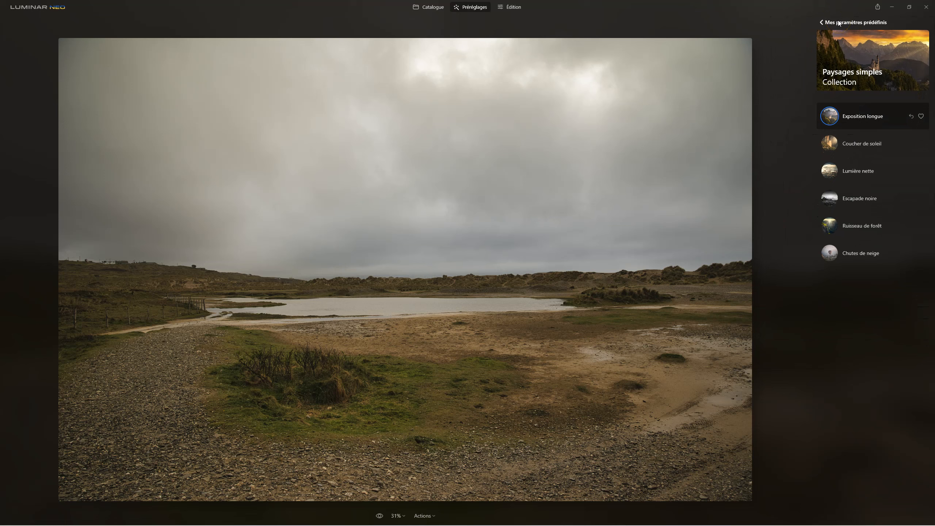
left_click(838, 23)
left_click(875, 134)
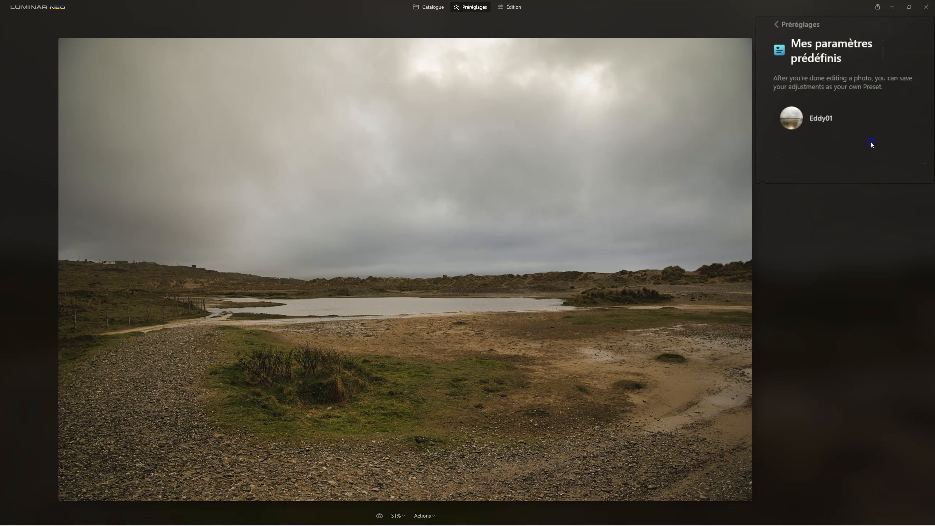
left_click(806, 121)
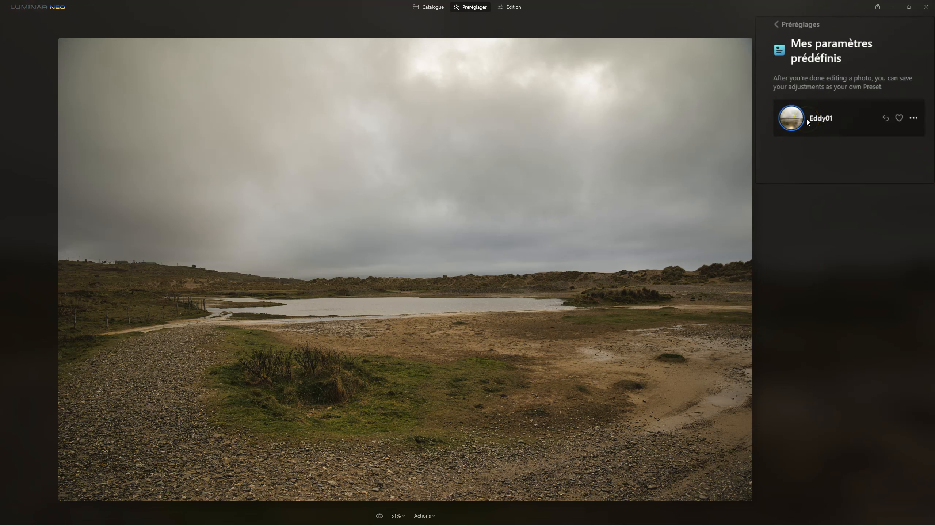
left_click(803, 124)
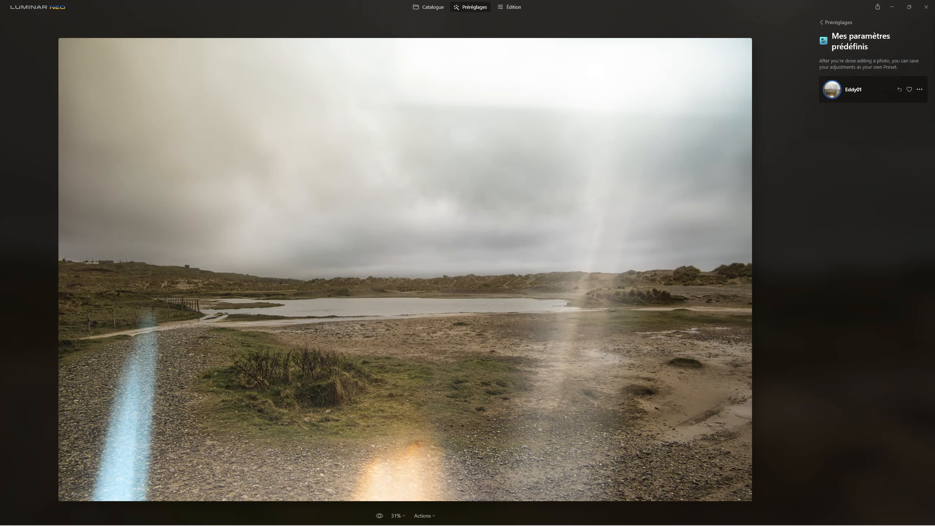
Step: Examine the preset's modifications on the photo layer, including the Éclat effect's advanced settings and painted mask
left_click(512, 7)
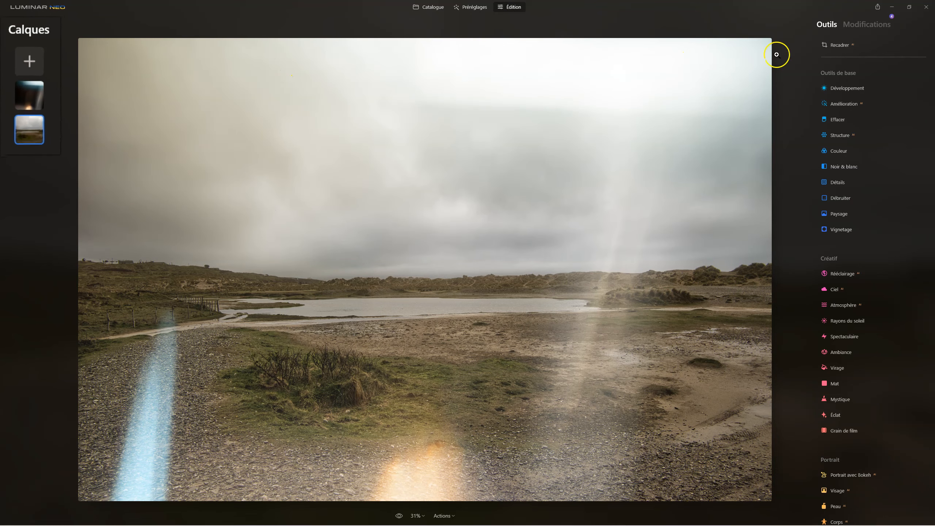
left_click(867, 25)
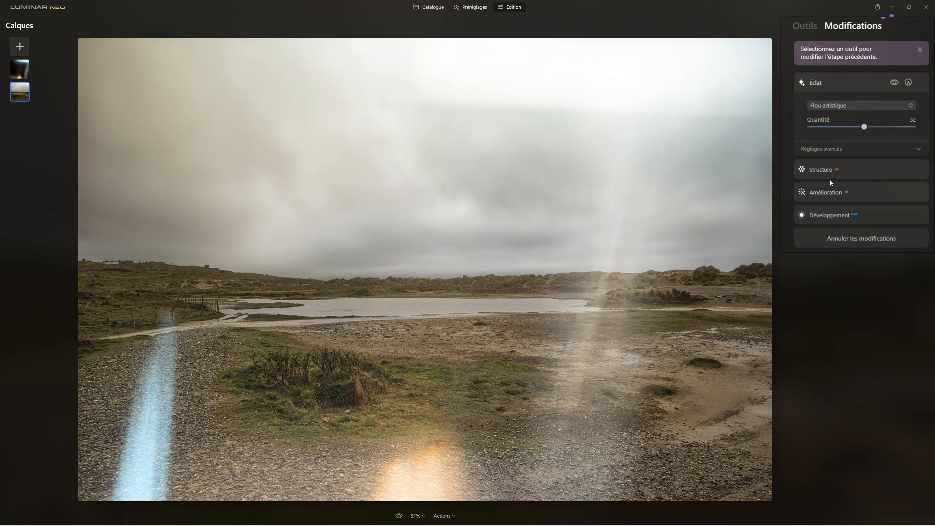
left_click(879, 152)
left_click(908, 83)
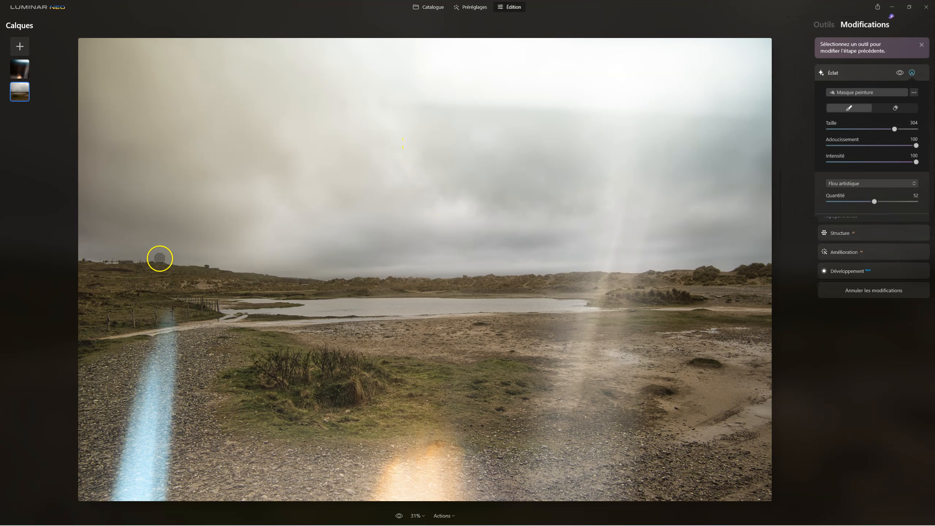
mouse_move(212, 259)
left_mouse_down()
mouse_move(236, 258)
mouse_move(125, 251)
mouse_move(285, 262)
mouse_move(260, 264)
mouse_move(702, 258)
left_mouse_up()
left_click_drag(780, 253, 787, 278)
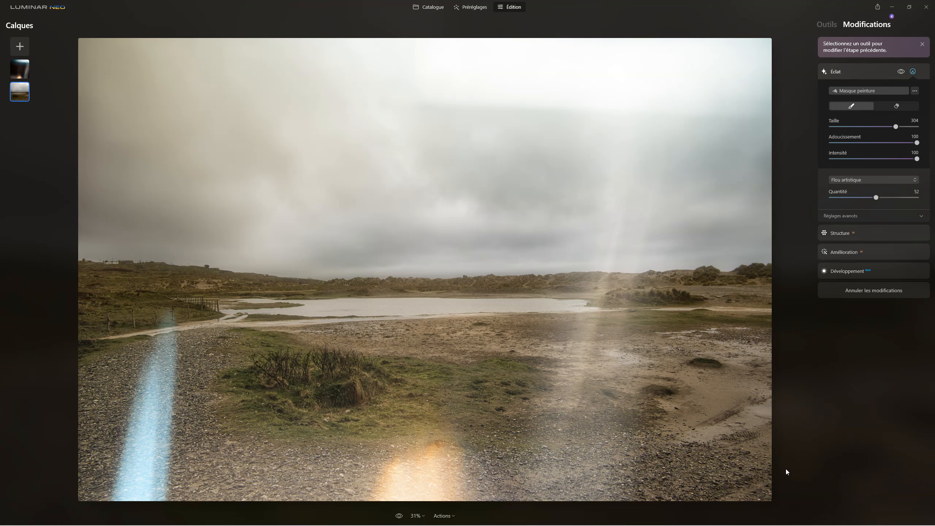
Step: Look through the custom preset's management options and show its file location in Explorer
left_click(460, 8)
left_click(919, 88)
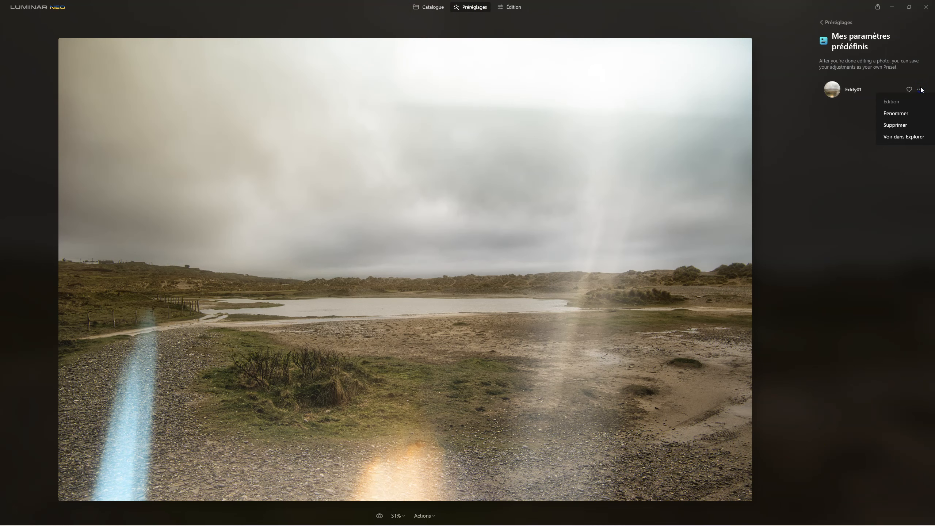
left_click(910, 116)
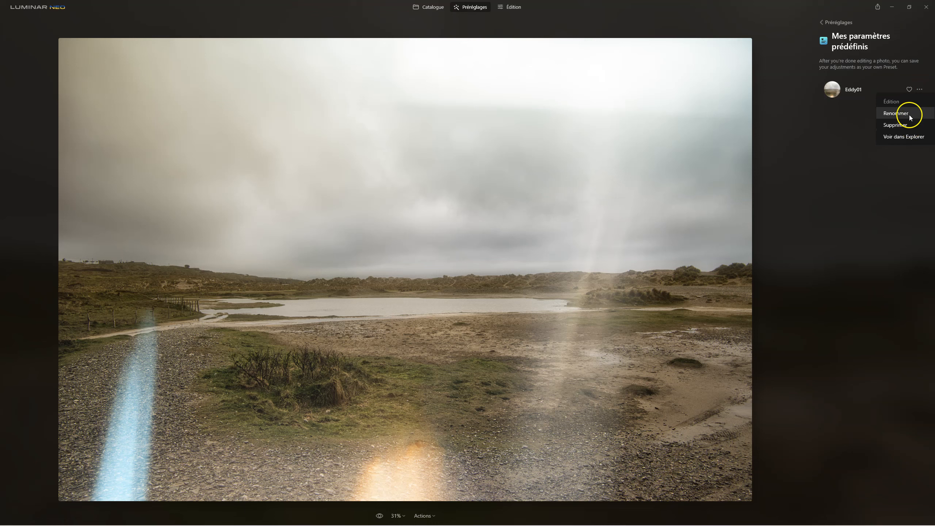
left_click(891, 189)
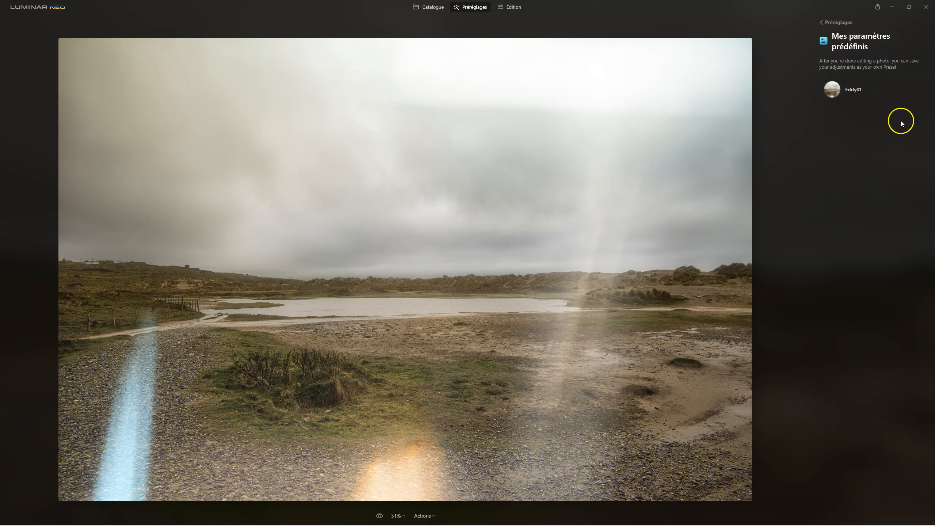
left_click(919, 89)
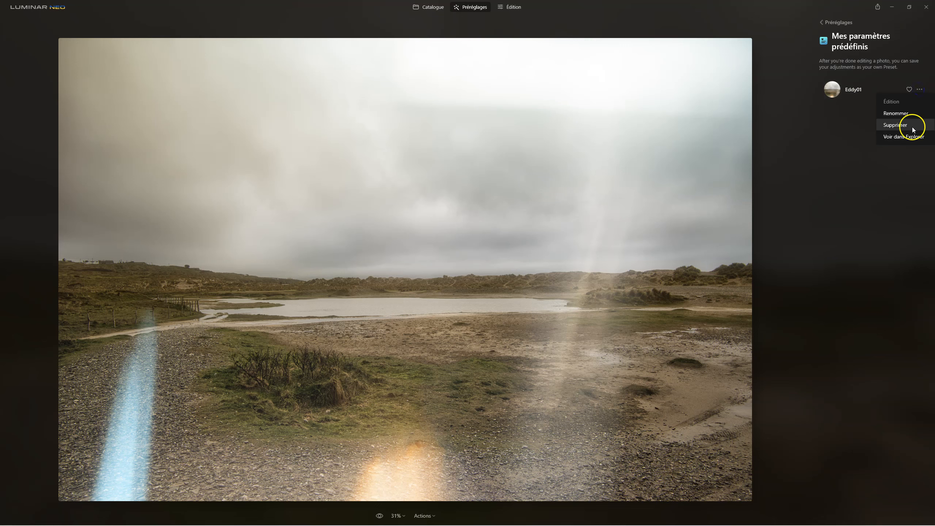
left_click(904, 137)
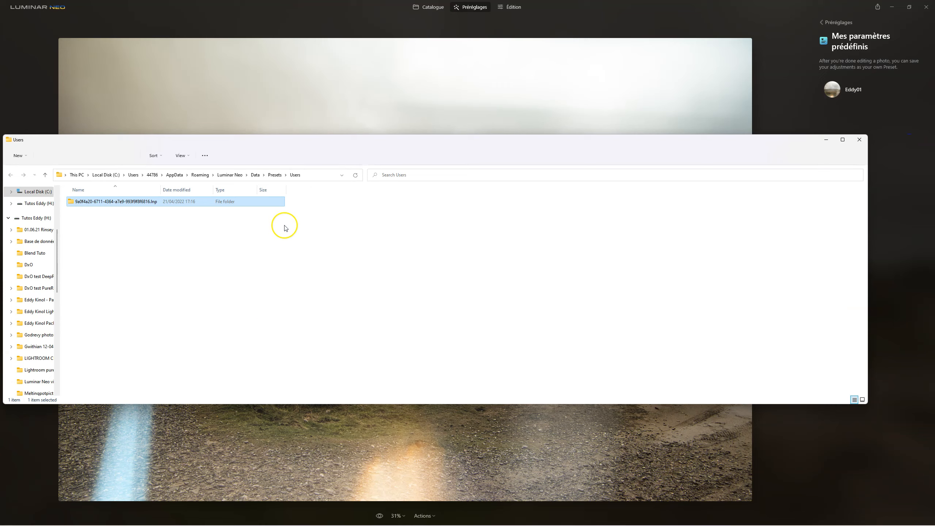
Step: Inspect the preset's .lnp folder and its resources subfolder, and return to the parent Users folder
left_click_drag(215, 143, 371, 158)
double_click(288, 216)
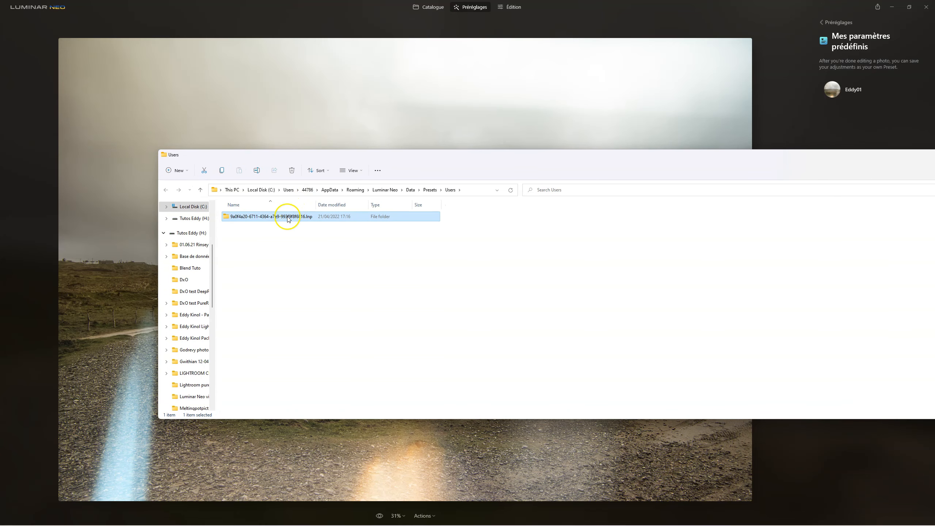
left_click(237, 227)
double_click(240, 216)
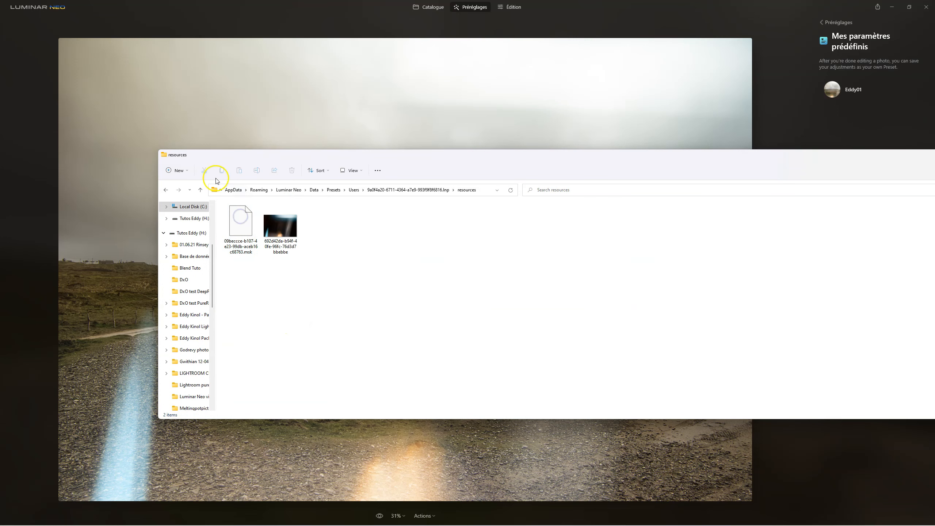
left_click(166, 190)
left_click(166, 190)
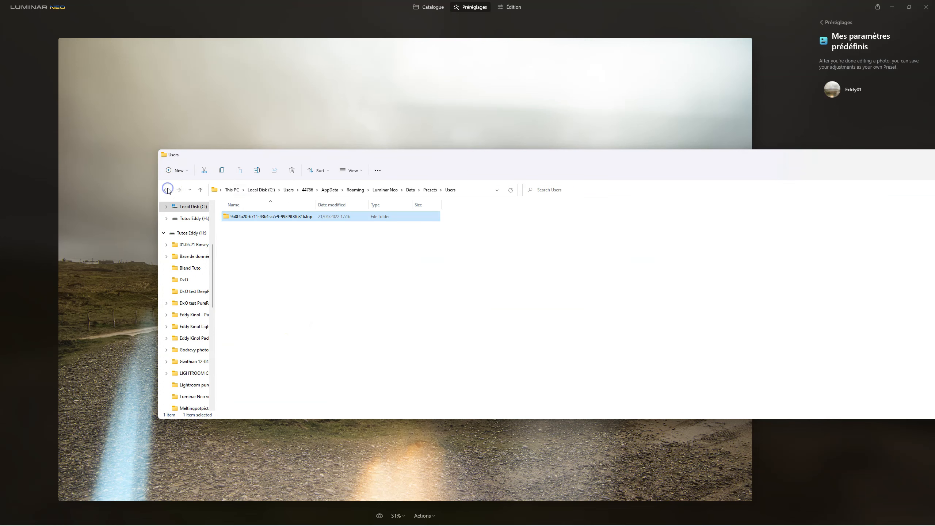
left_click_drag(880, 150, 640, 163)
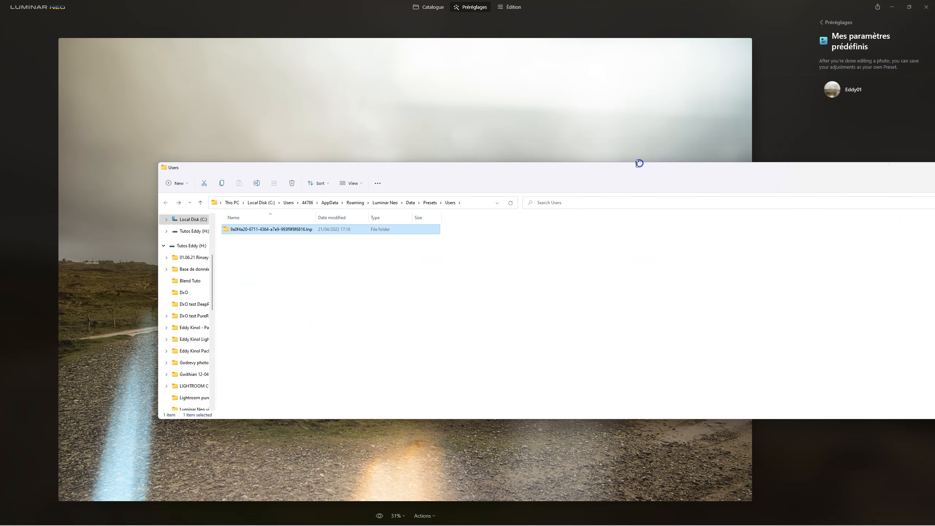
left_click_drag(838, 176, 574, 175)
left_click(761, 171)
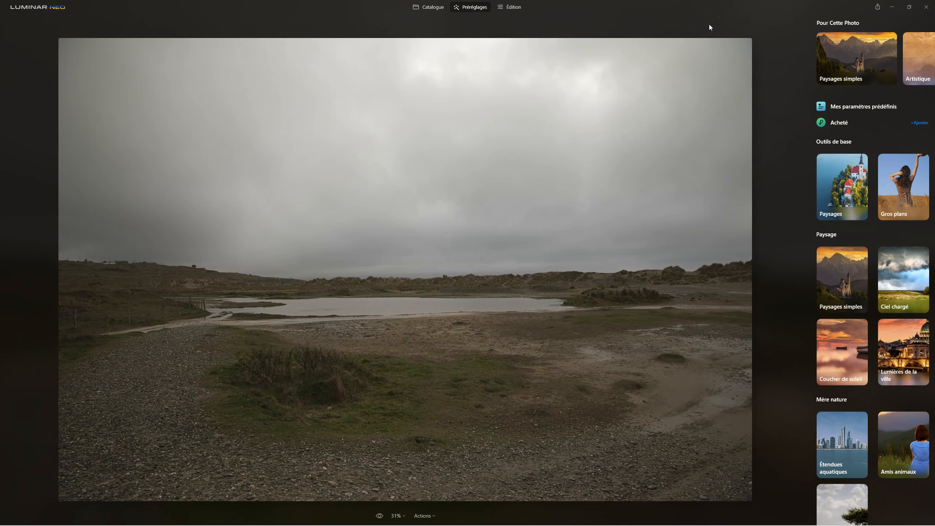
Step: In the Développement tool's Optique settings, enable automatic distortion correction, chromatic aberration correction and Bichromie automatique
left_click(516, 10)
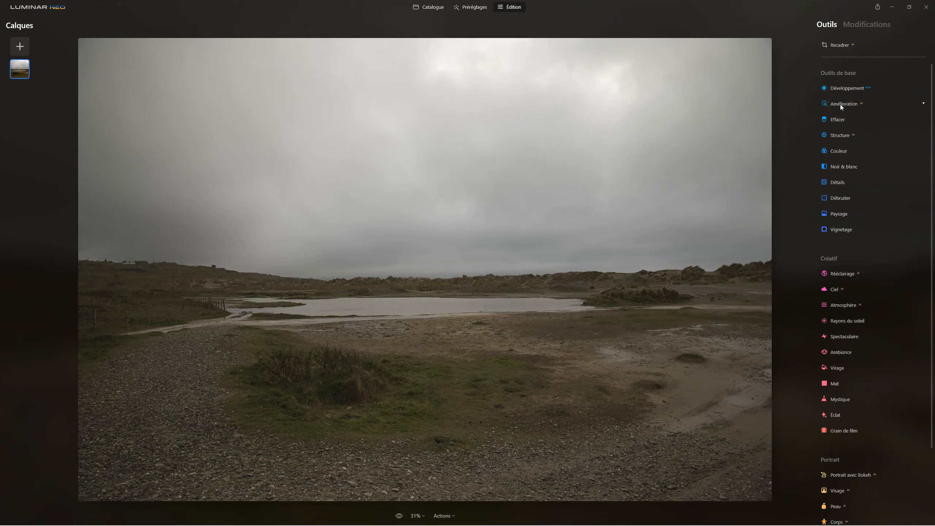
left_click(837, 75)
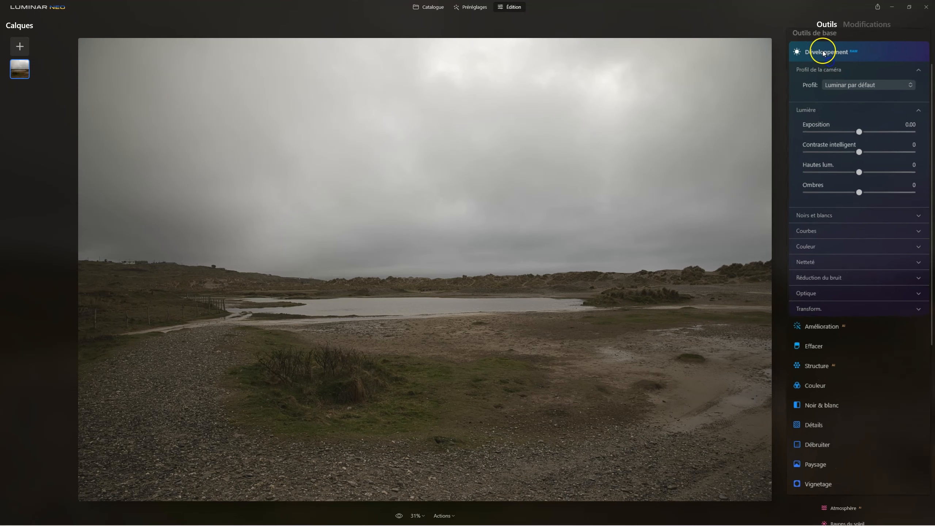
left_click(805, 298)
left_click(834, 316)
left_click(827, 333)
left_click(824, 347)
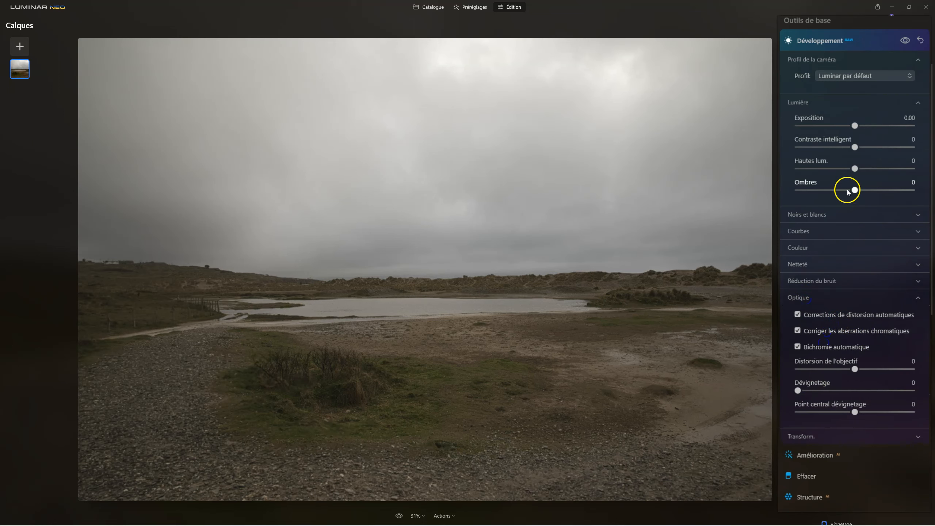
scroll(841, 198, "up", 3)
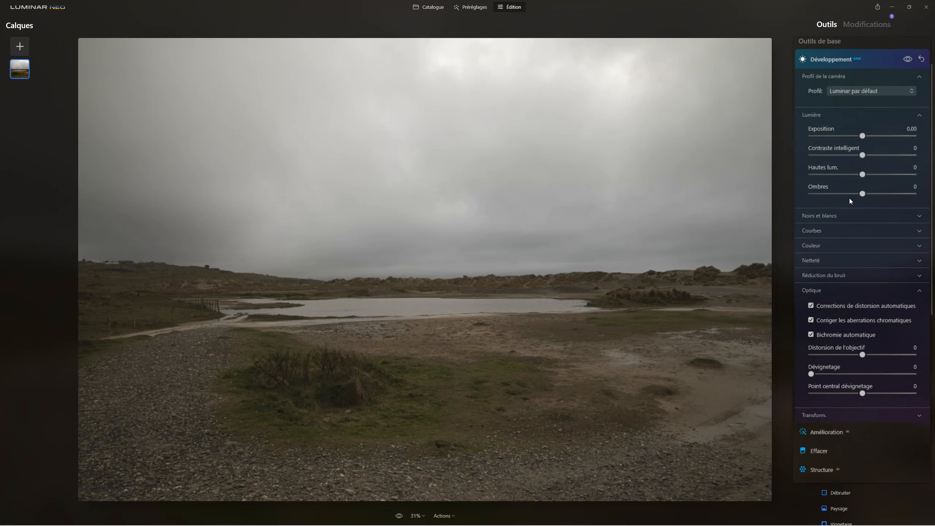
left_click(847, 89)
Step: In the Amélioration tool, set Accent to 47
left_click(842, 104)
left_click_drag(798, 141, 827, 142)
left_click(851, 110)
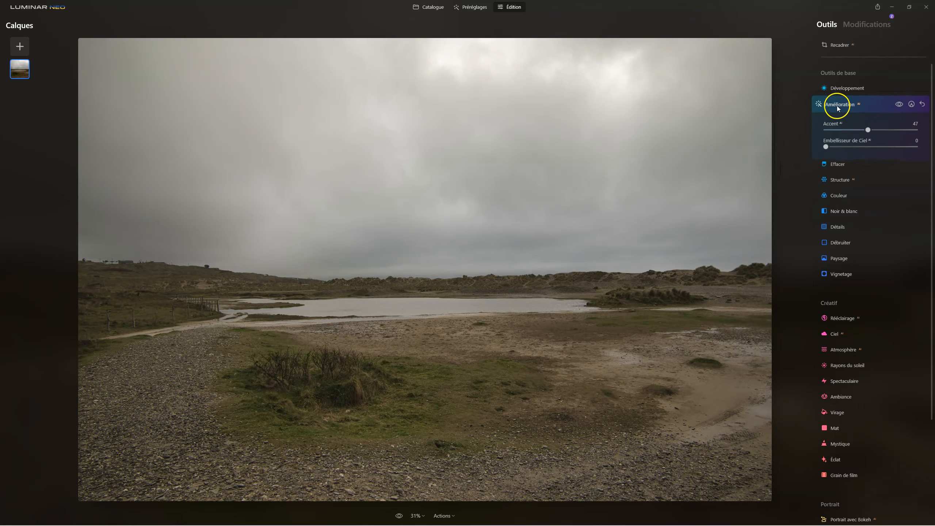
Step: In the Développement tool, lower Hautes lum. to -45
left_click(843, 92)
left_click_drag(857, 175, 833, 175)
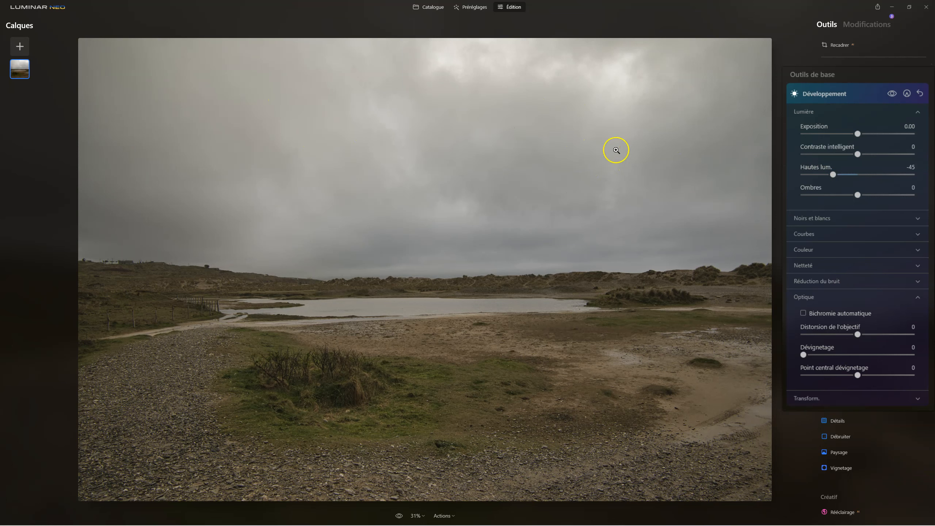
left_click(854, 92)
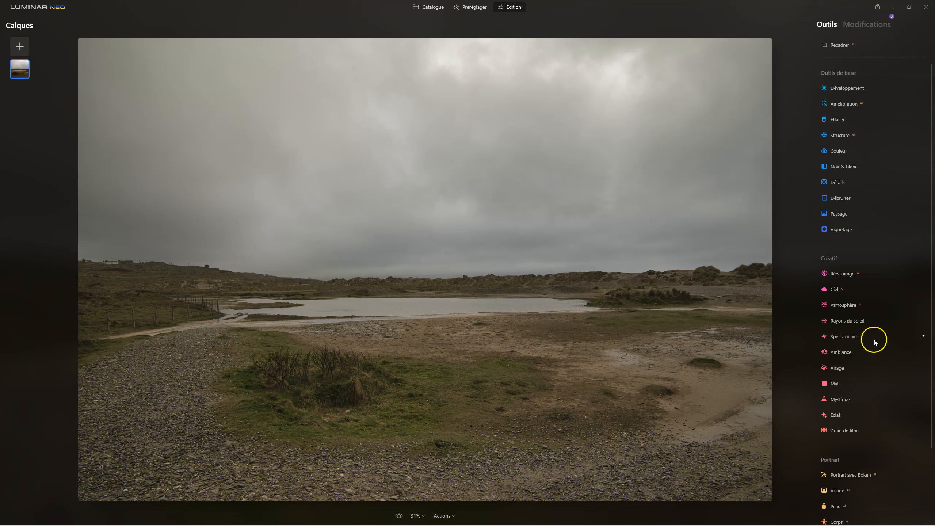
Step: In the Ambiance tool, import all custom LUT files from the Land of Freedom LUTs folder, Cherkasy.cube through Zaporizhzhia.cube
left_click(849, 355)
left_click(859, 375)
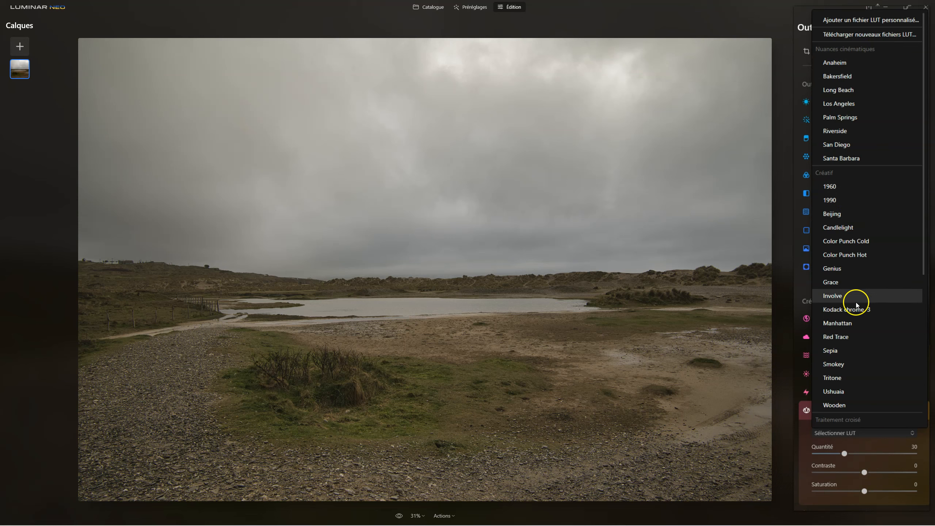
scroll(846, 334, "down", 2)
scroll(851, 334, "down", 5)
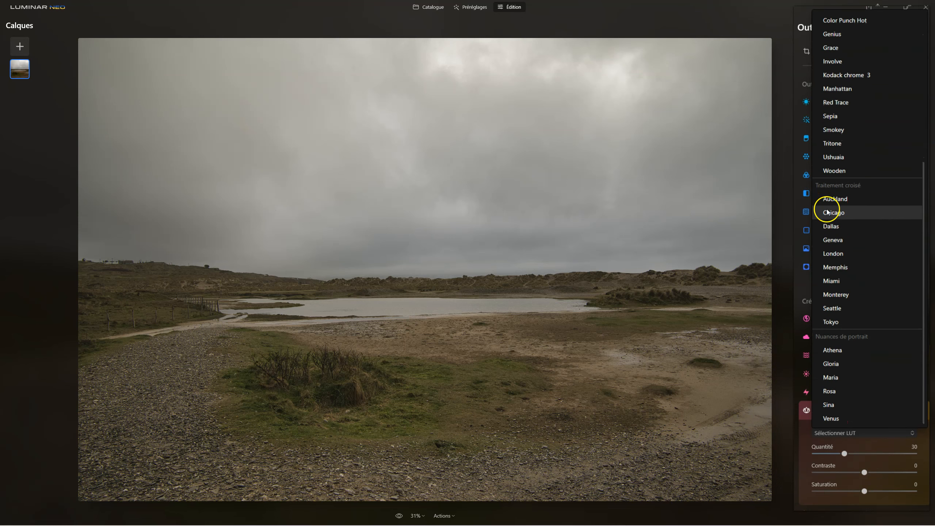
scroll(893, 378, "up", 6)
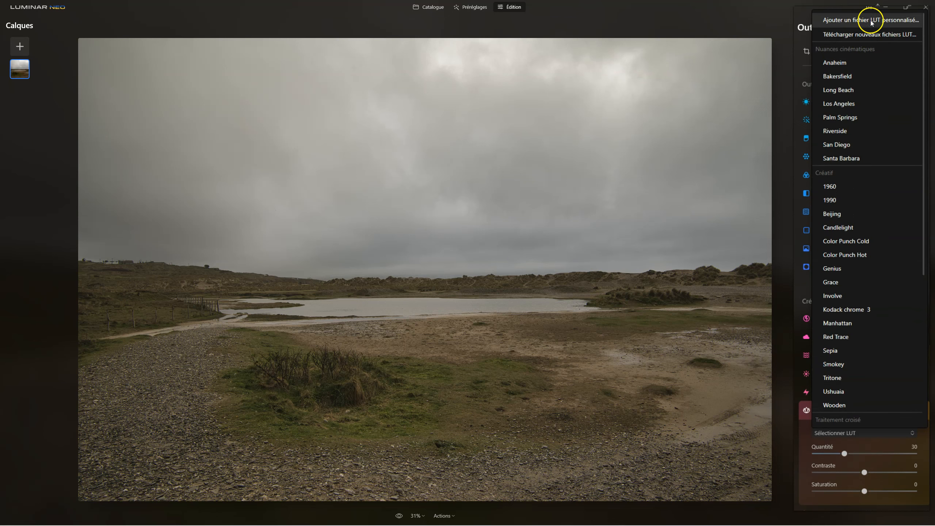
left_click(863, 20)
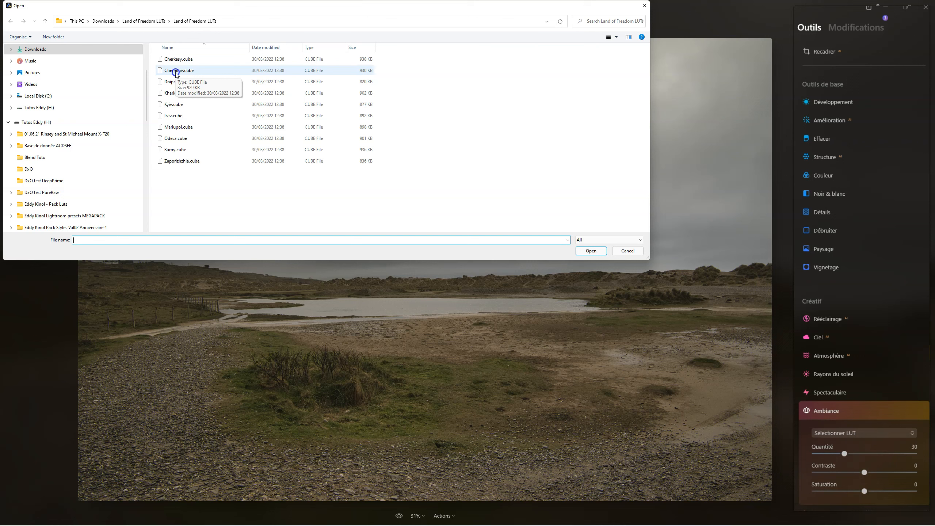
left_click(179, 60)
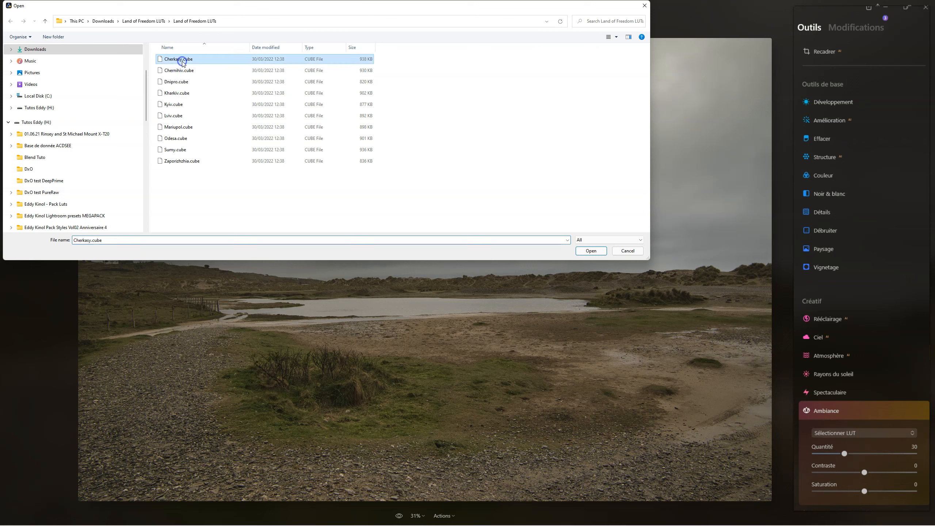
left_click(185, 162, "shift")
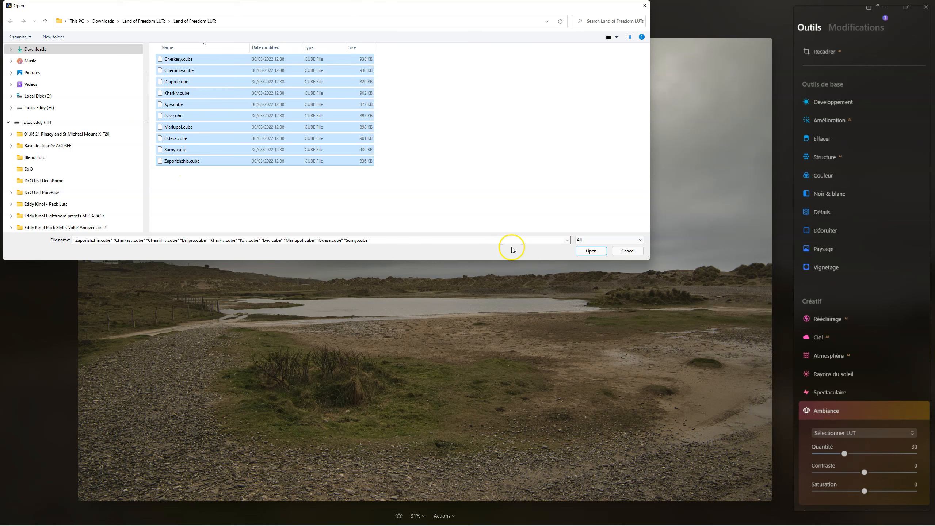
left_click(583, 252)
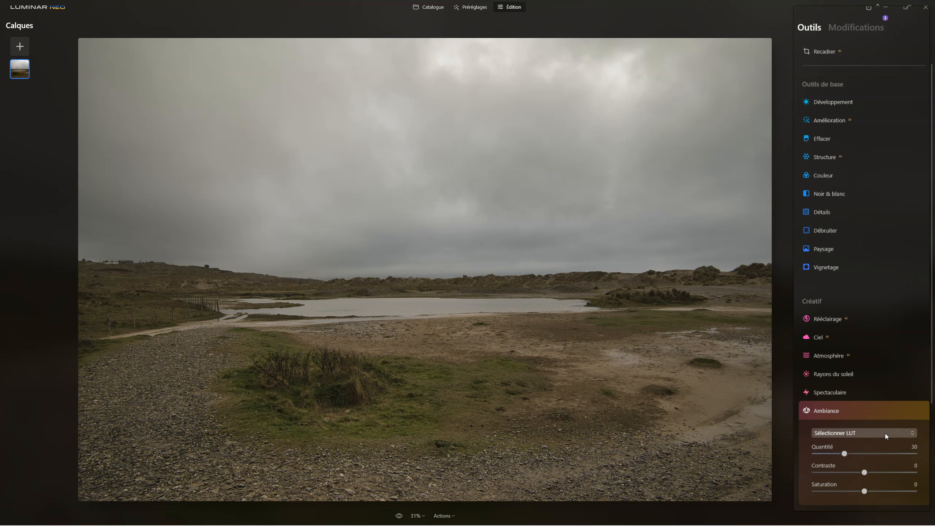
Step: Try the custom Cherkasy LUT on the photo with Quantité at 90
left_click(886, 433)
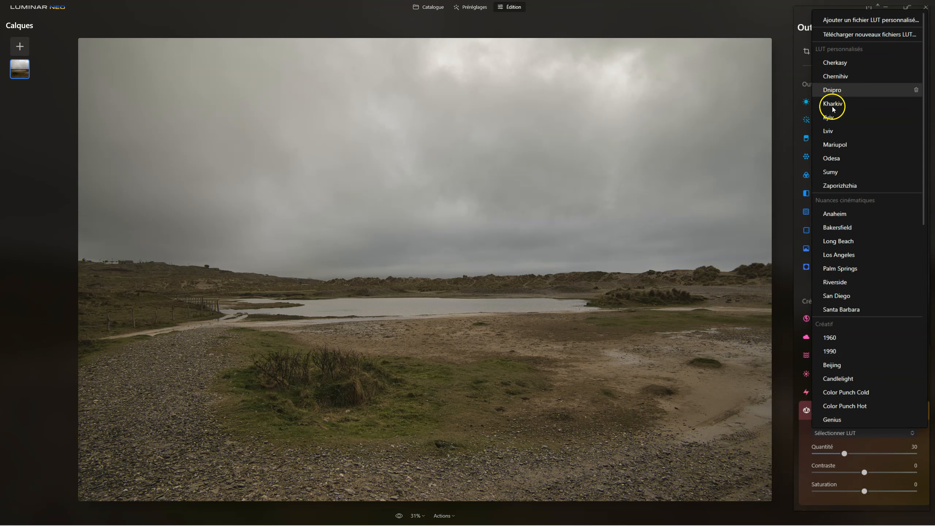
left_click(831, 64)
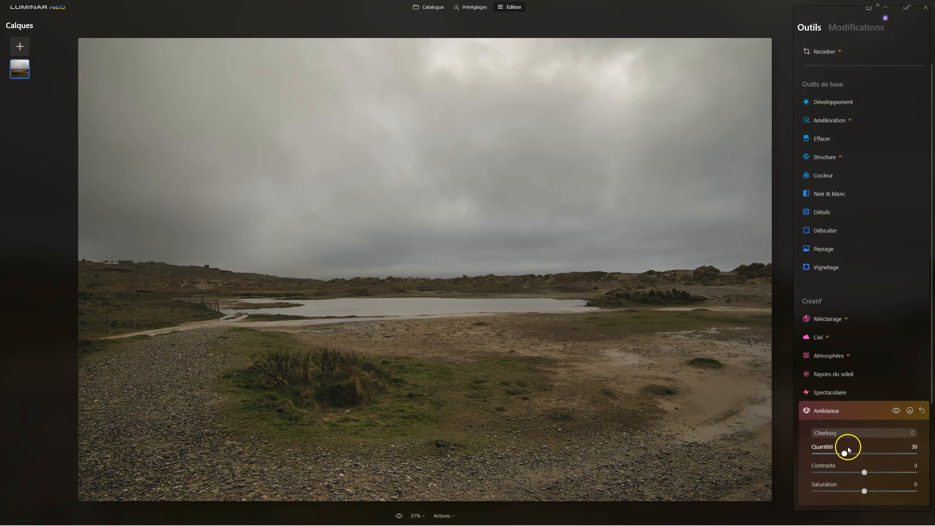
left_click_drag(844, 453, 905, 453)
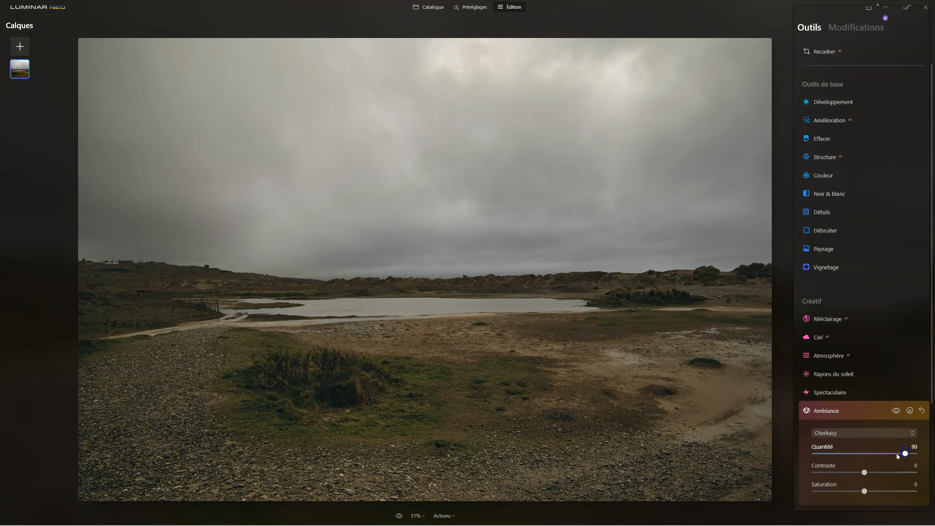
Step: Try the custom Chernihiv and Dnipro LUTs, reducing Quantité to 44 for Dnipro
left_click(850, 435)
left_click(846, 70)
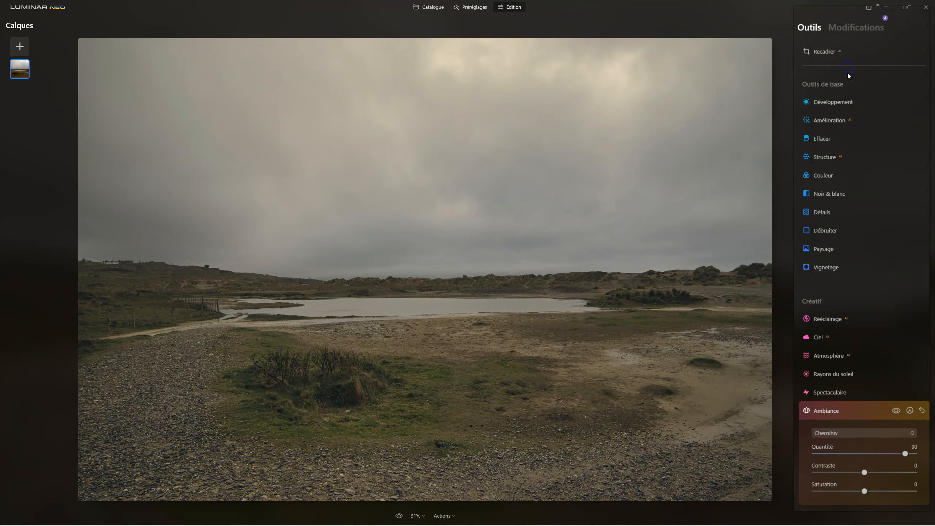
left_click(857, 438)
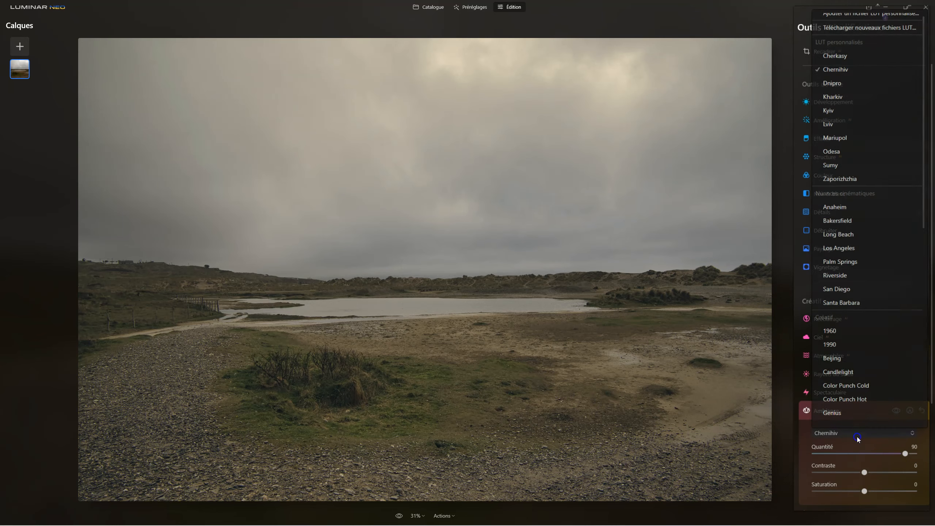
left_click(845, 83)
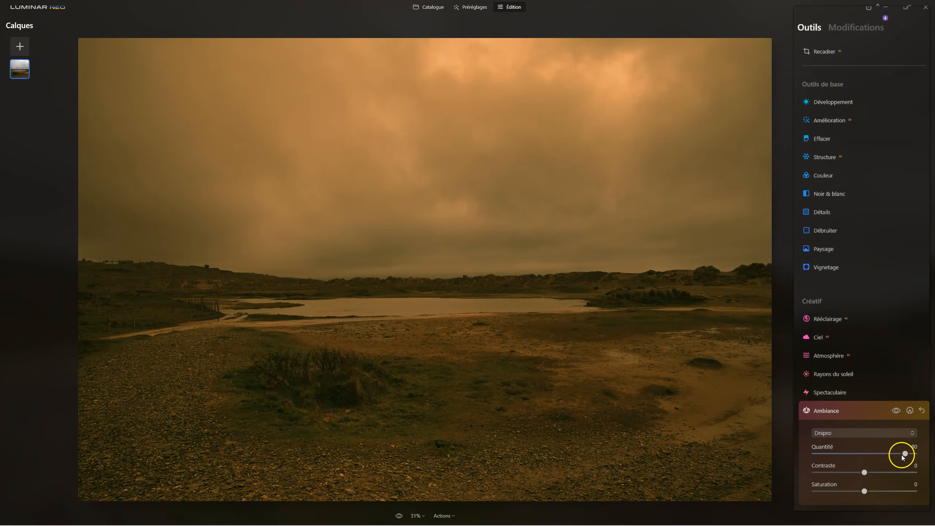
left_click_drag(900, 455, 858, 456)
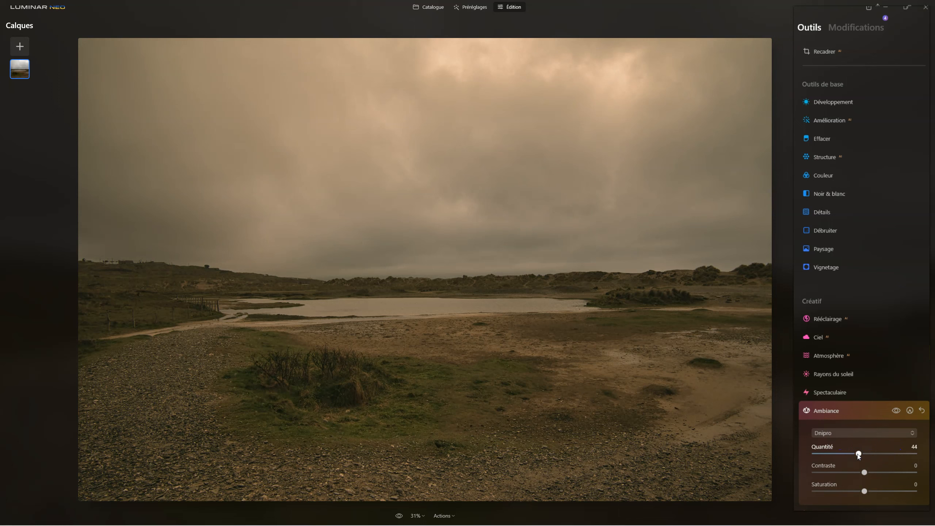
Step: Import all Noir et Blanc Teinté .cube files, Lut01 through Lut10, from their Downloads folder as custom LUTs
left_click(857, 434)
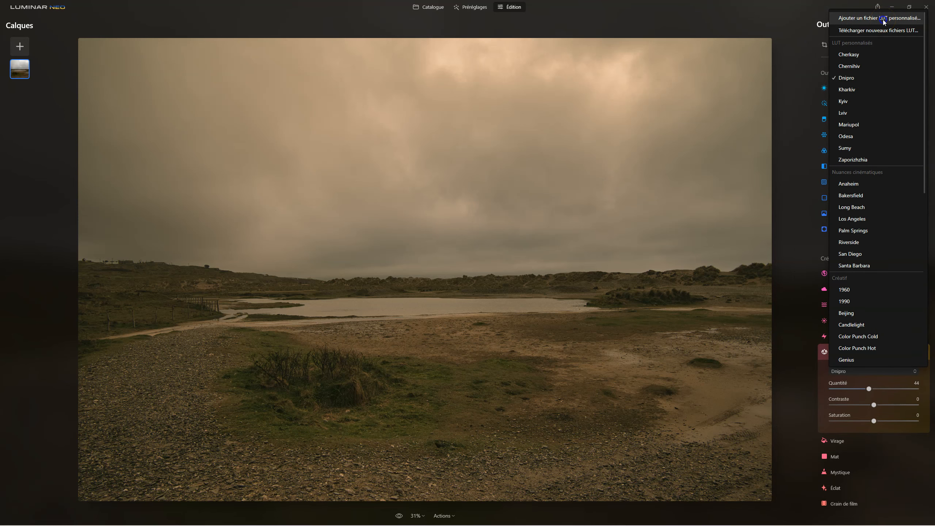
left_click(882, 19)
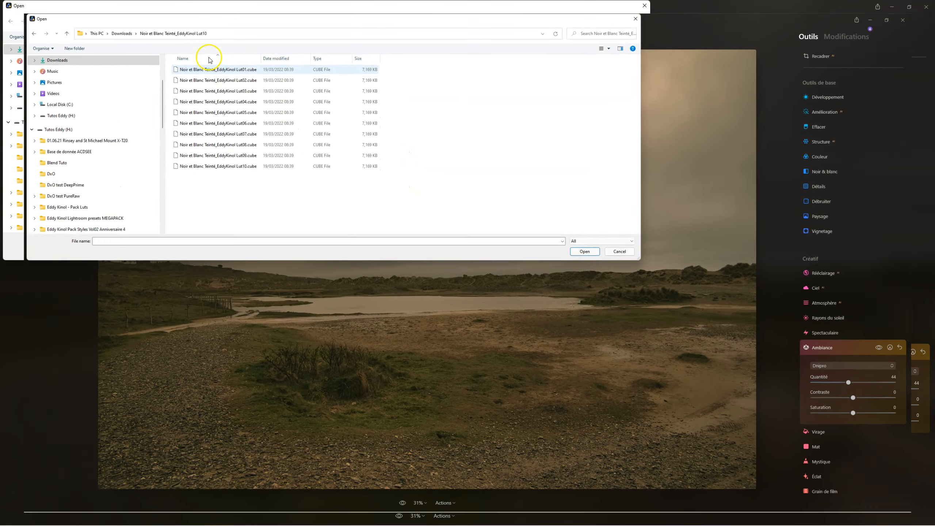
left_click(206, 58)
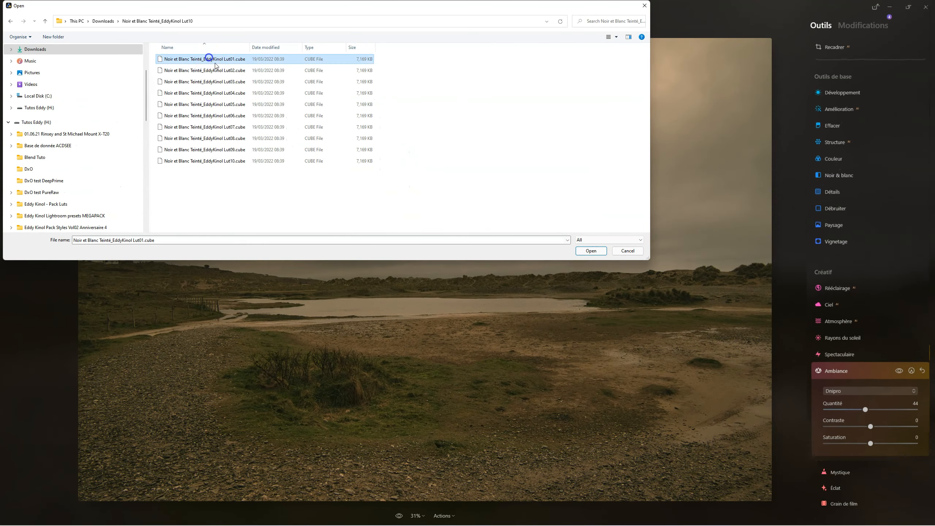
left_click(238, 165, "shift")
left_click(602, 252)
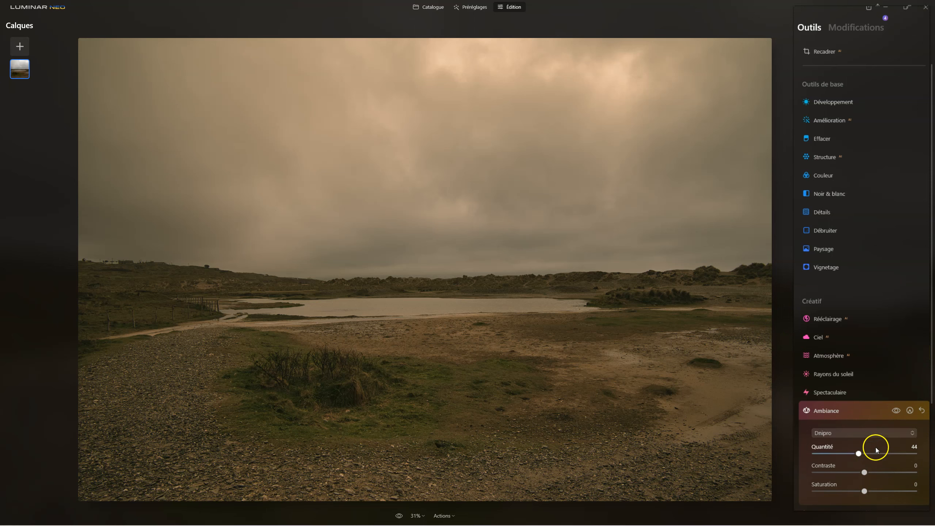
Step: Try the Noir et Blanc Teinté Lut01 on the photo with Quantité at 63
left_click(868, 434)
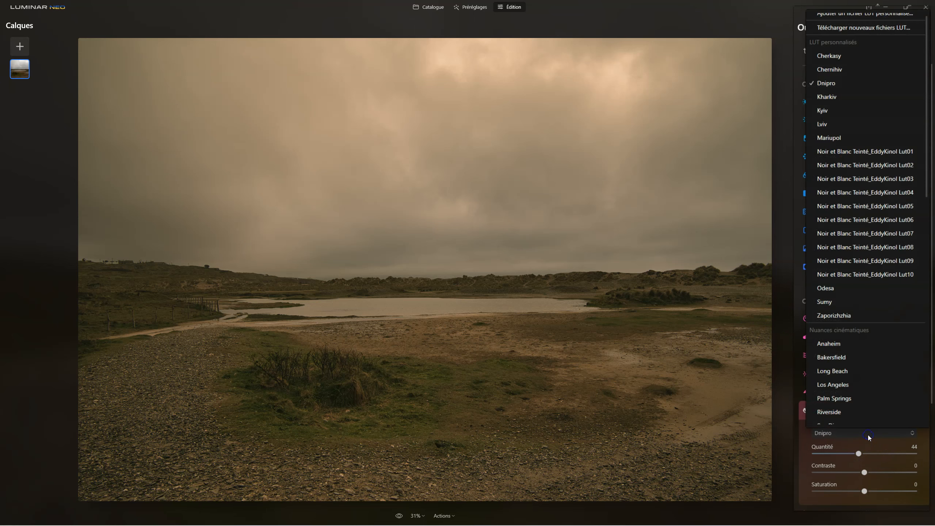
left_click(855, 157)
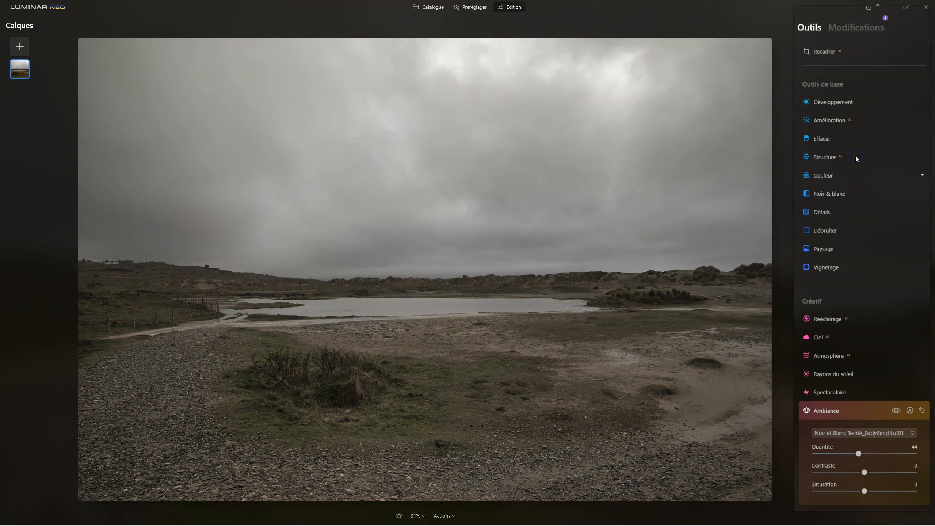
mouse_move(861, 454)
left_mouse_down()
mouse_move(908, 455)
mouse_move(860, 455)
mouse_move(878, 455)
left_mouse_up()
Step: Try the Noir et Blanc Teinté Lut02 with Quantité at 70 and Contraste at 48
left_click(861, 433)
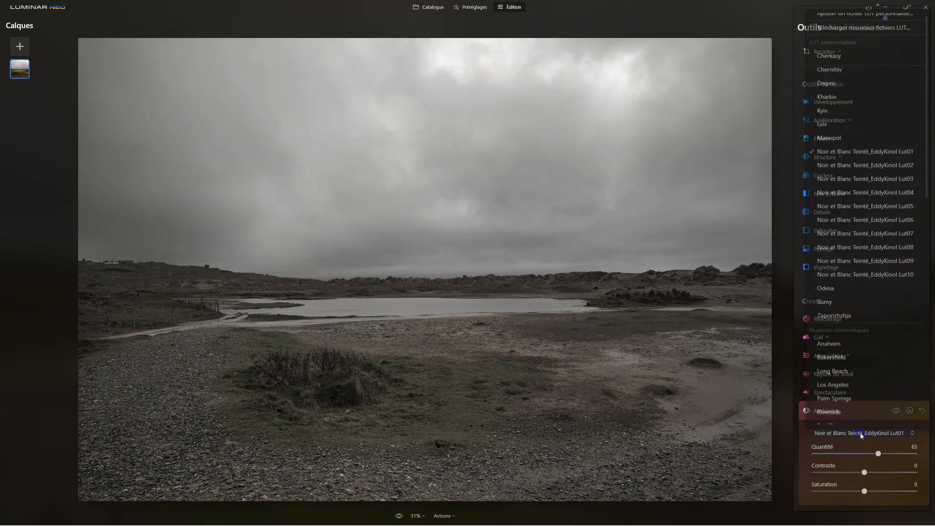
left_click(867, 167)
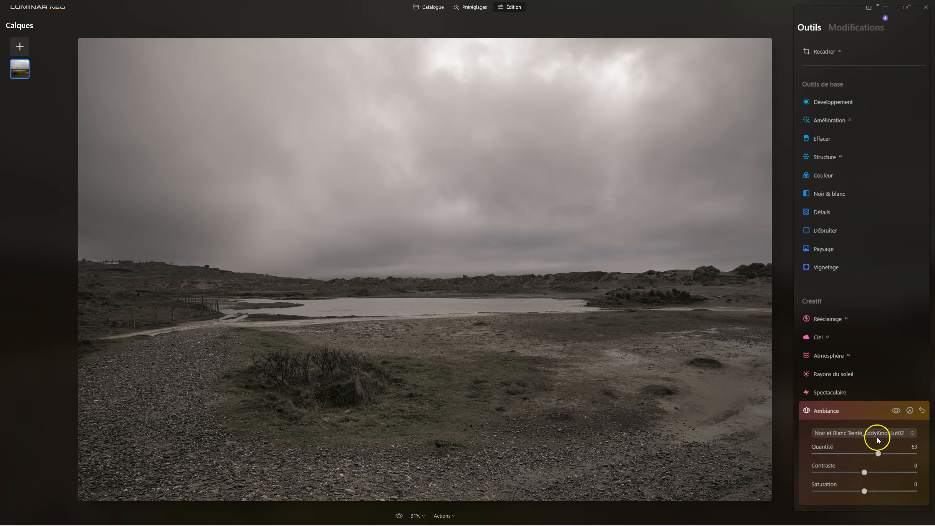
left_click_drag(879, 453, 918, 457)
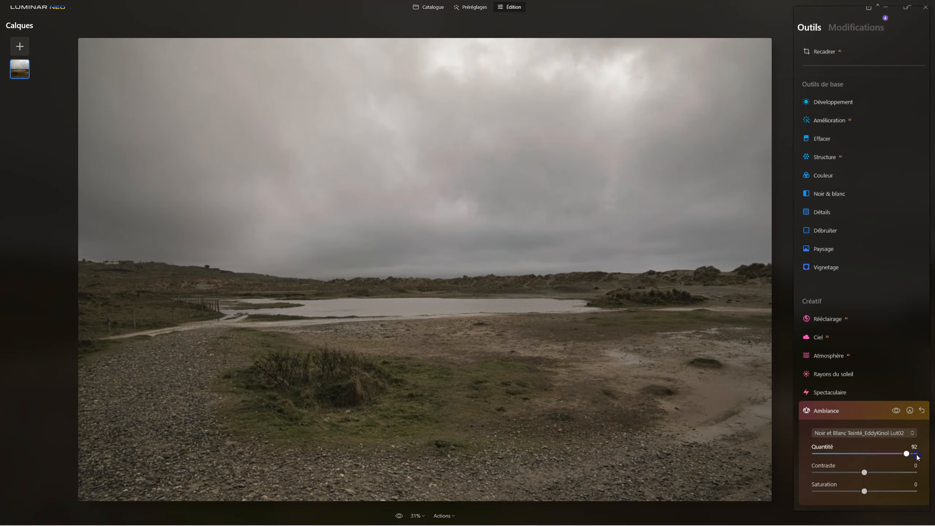
left_click_drag(863, 472, 885, 453)
Step: Apply the Noir et Blanc Teinté Lut09 with Quantité 62, Contraste 24 and Saturation -42
left_click(875, 433)
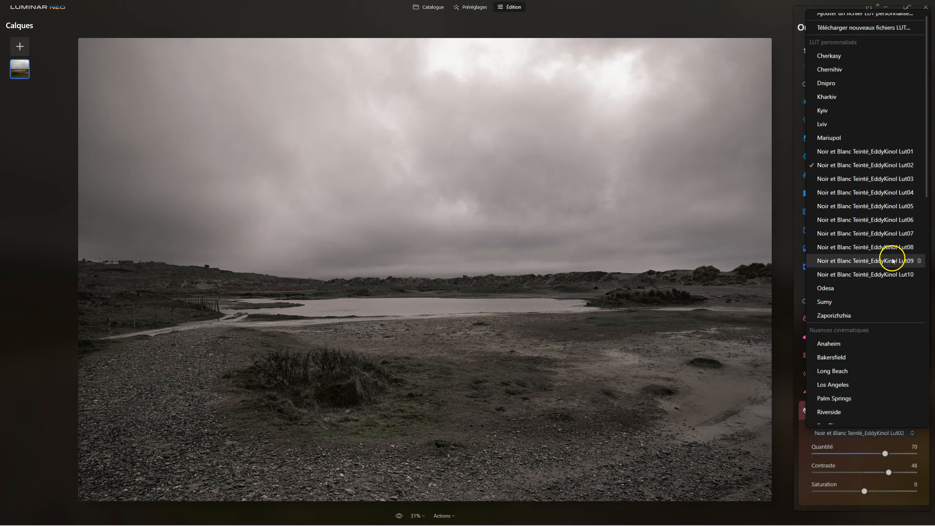
left_click(891, 260)
left_click(885, 453)
left_click_drag(884, 454, 845, 496)
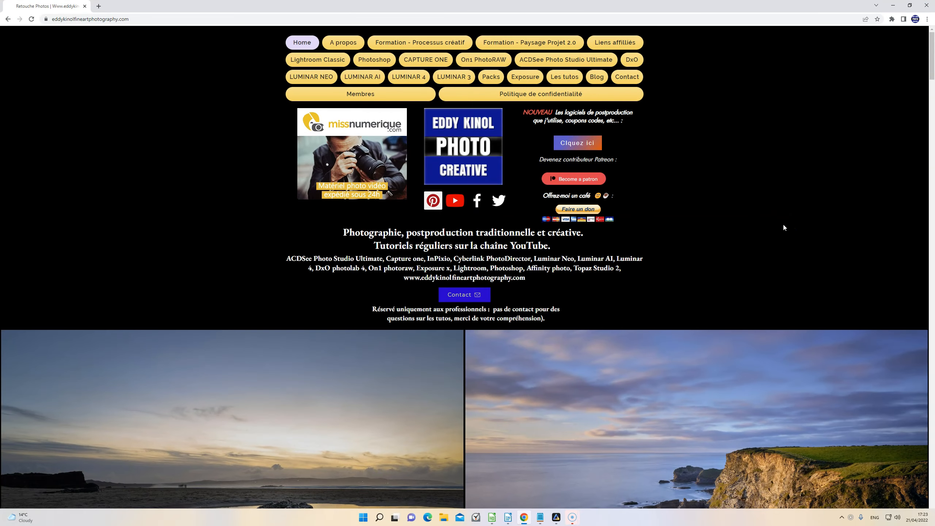
Step: Switch to the Chrome browser and look through the photography website's free packs page for downloadable LUT packs
scroll(783, 225, "down", 3)
scroll(783, 224, "up", 3)
scroll(724, 331, "down", 5)
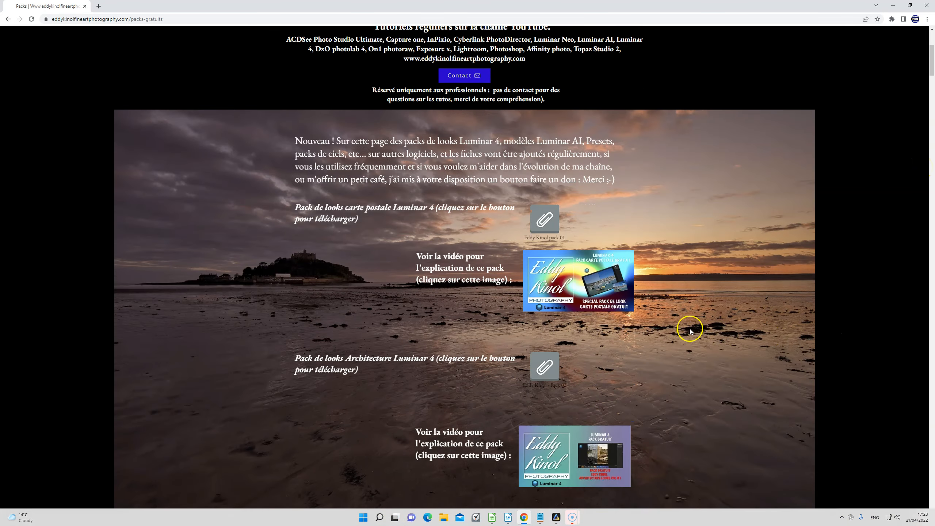
scroll(690, 330, "down", 10)
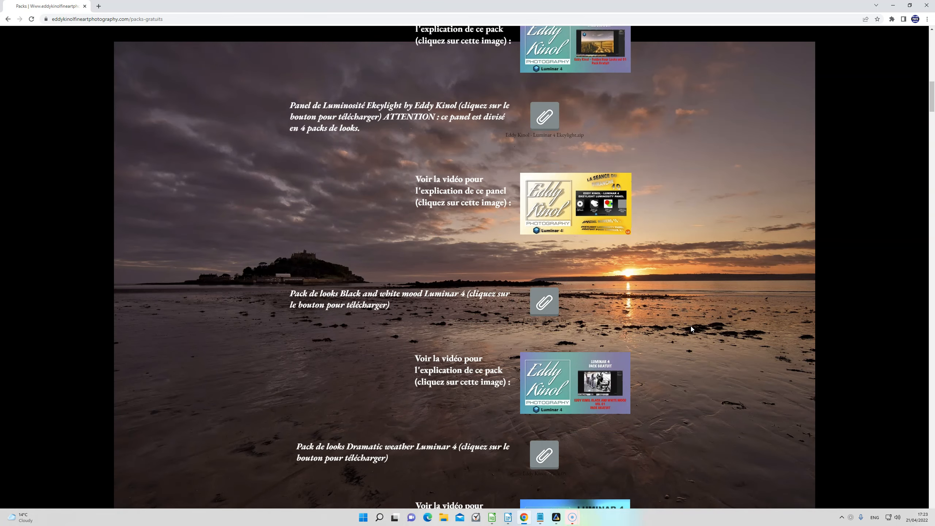
scroll(691, 327, "down", 20)
scroll(691, 326, "down", 15)
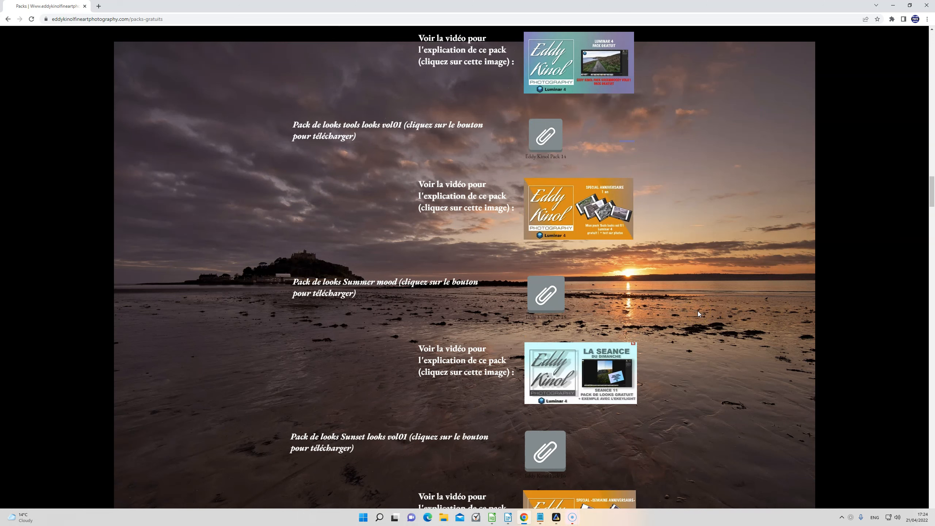
scroll(699, 313, "down", 14)
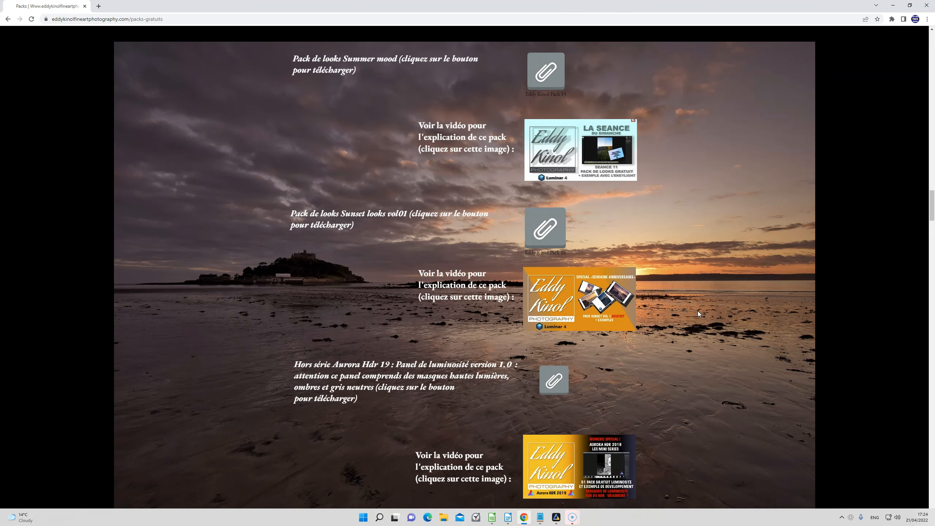
scroll(697, 311, "down", 20)
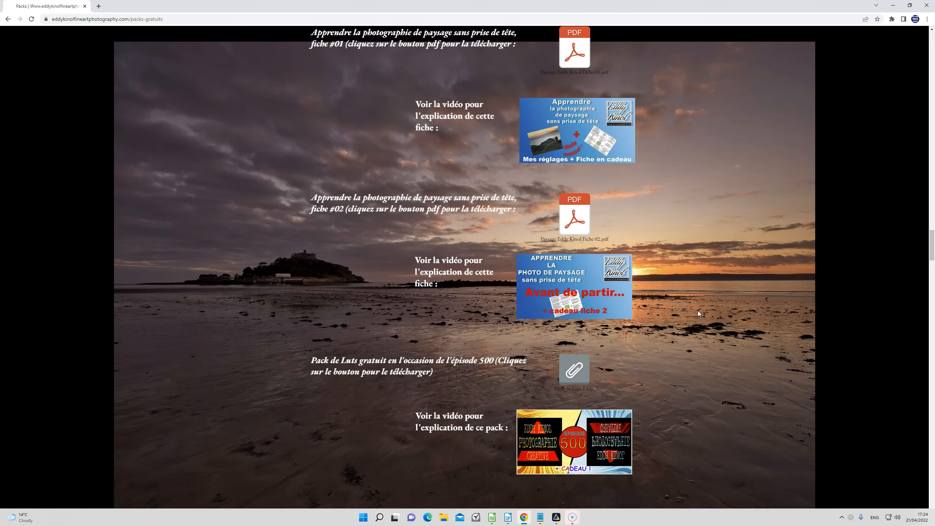
scroll(703, 302, "down", 20)
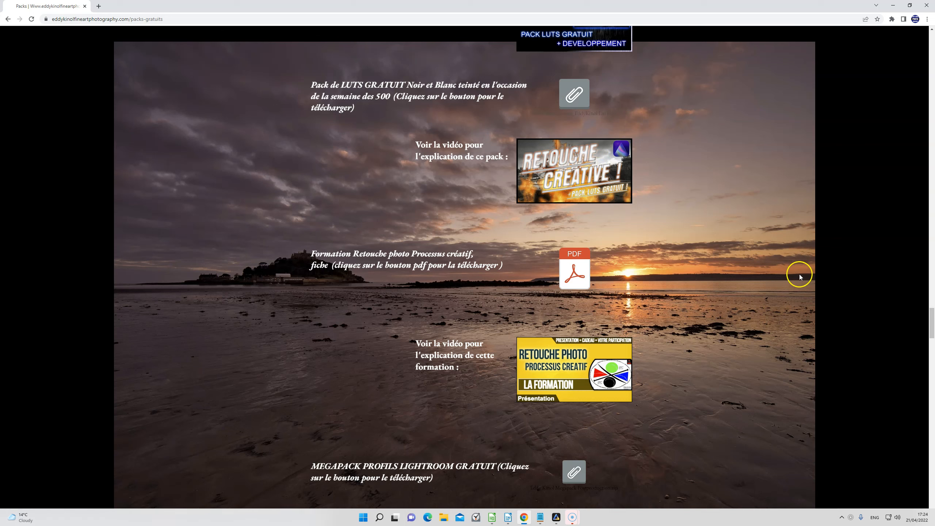
scroll(735, 283, "down", 10)
scroll(735, 283, "down", 15)
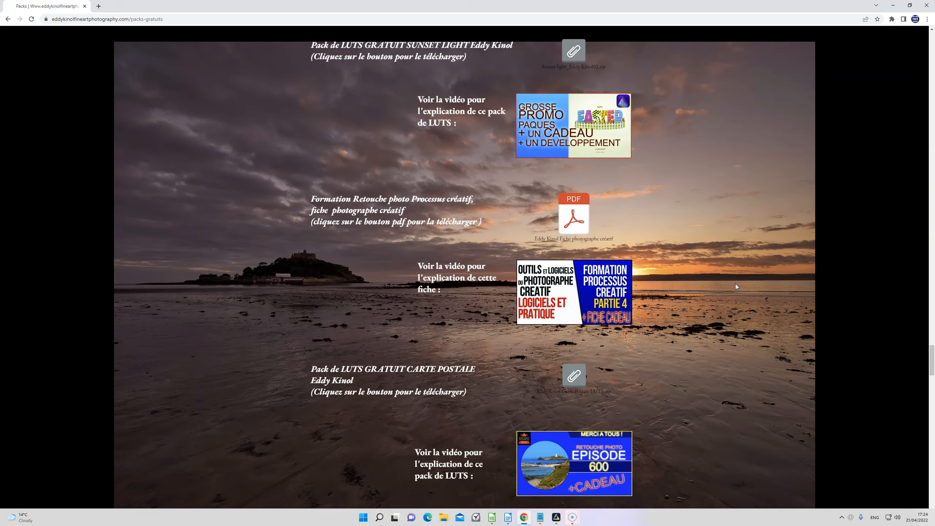
scroll(735, 283, "down", 13)
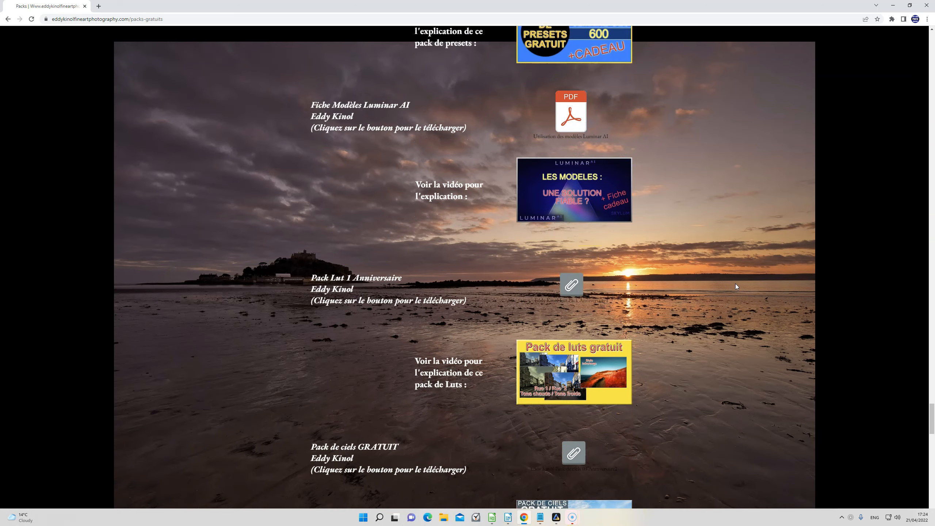
scroll(728, 304, "down", 20)
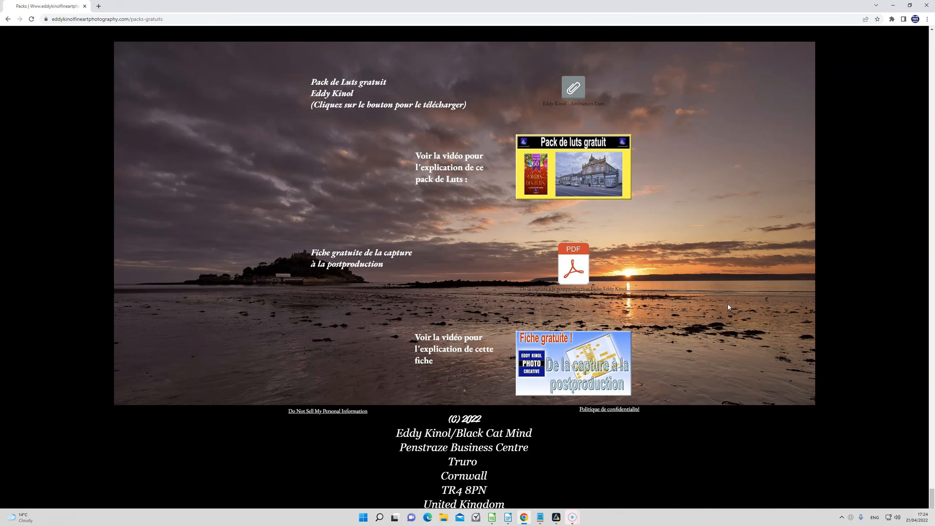
scroll(728, 304, "up", 4)
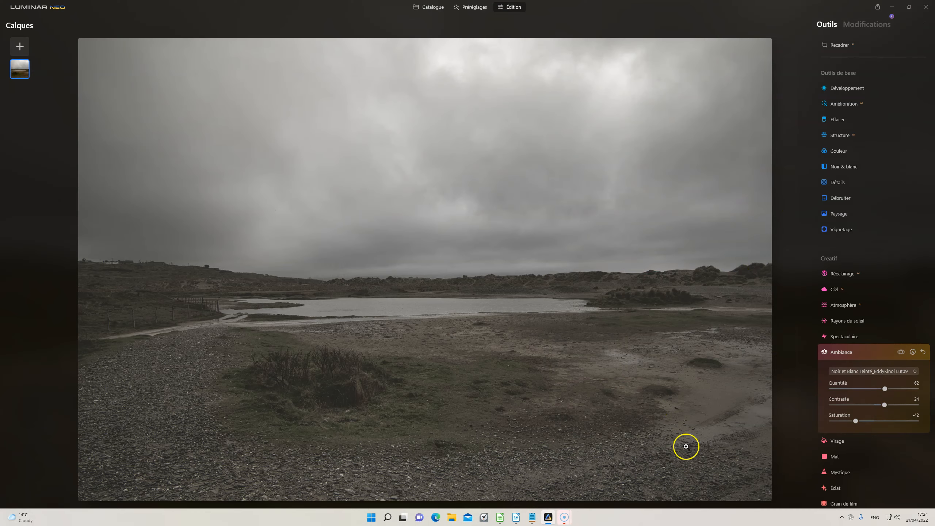
Step: Back in Luminar Neo, delete the custom Noir et Blanc Teinté LUTs, Lut01 through Lut10, from Ambiance's LUT list and collapse the tool
left_click(886, 375)
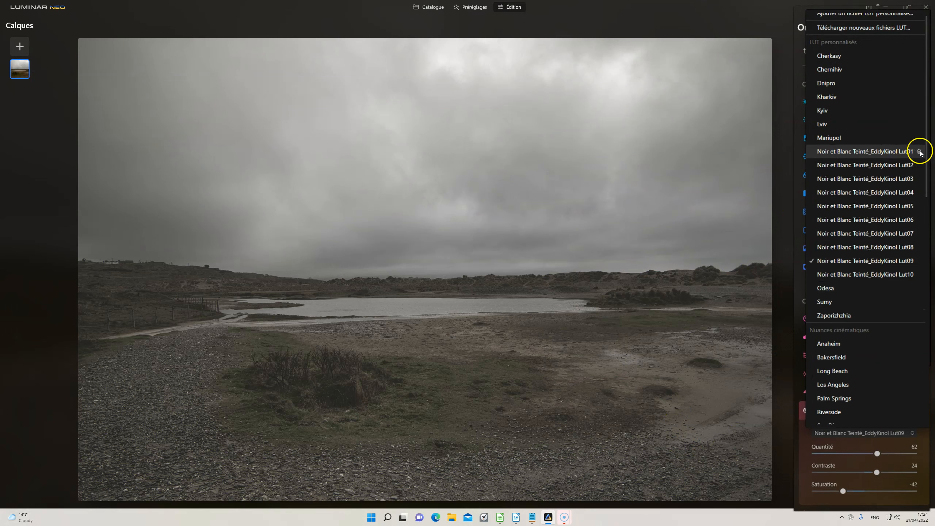
left_click(920, 151)
left_click(919, 151)
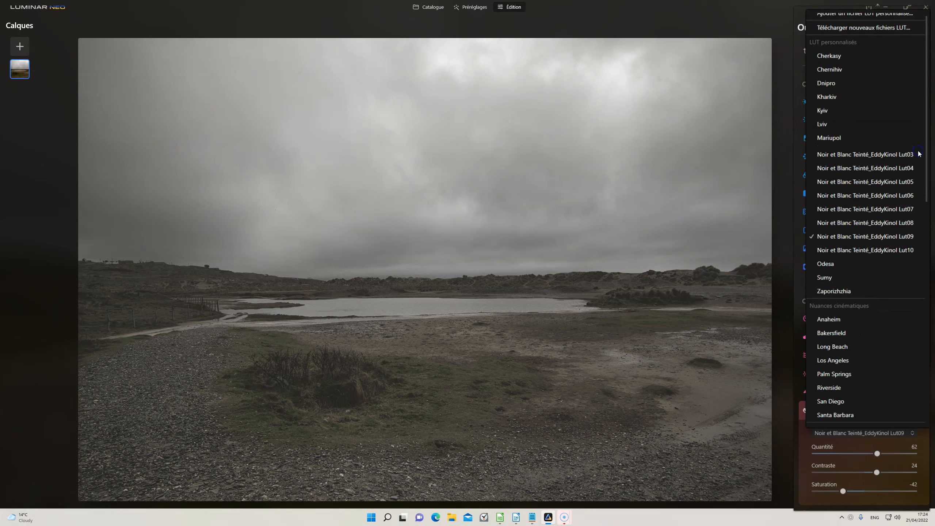
left_click(919, 151)
left_click(919, 151)
left_click(919, 151)
left_click(919, 151)
left_click(920, 151)
left_click(920, 152)
left_click(919, 152)
left_click(920, 152)
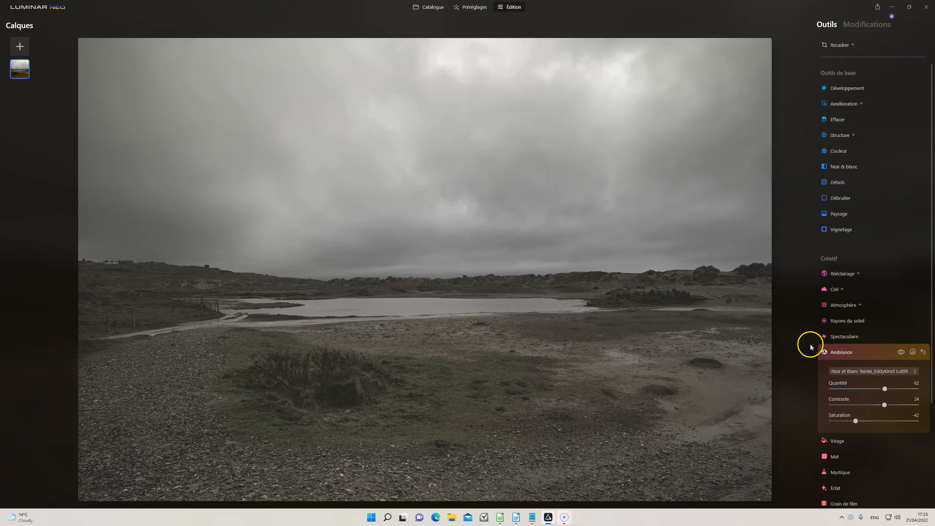
left_click(843, 352)
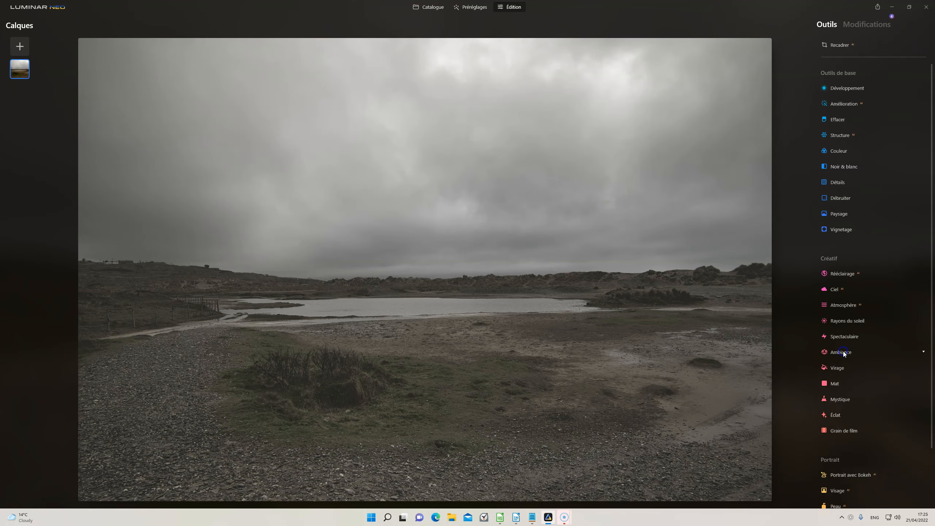